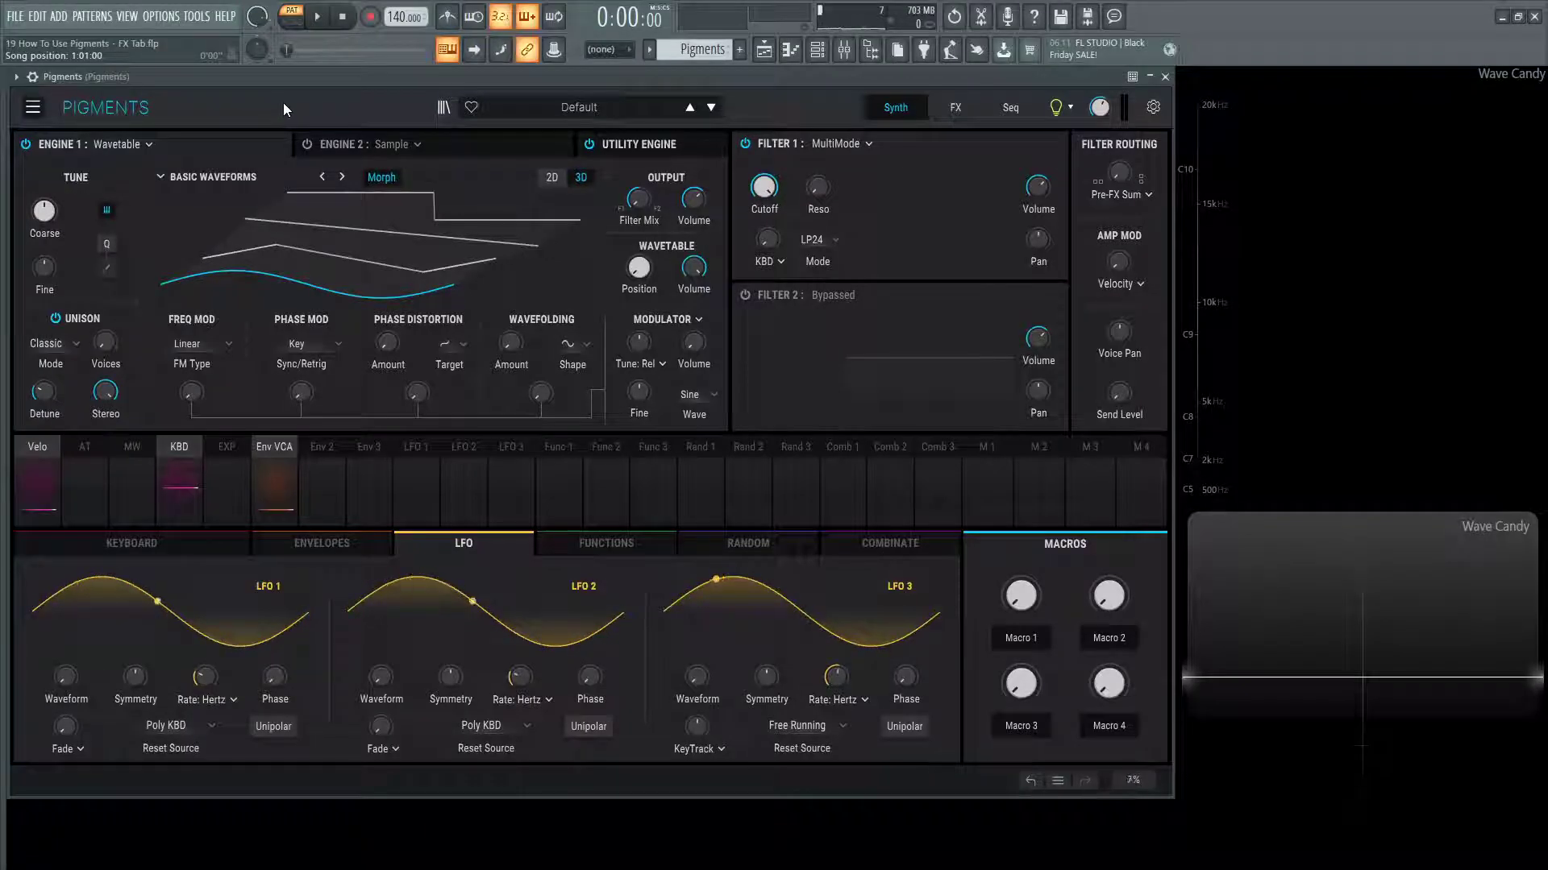
Step: Show the FX page with Delay and Reverb on FX A and Reverb on the Aux
click(32, 108)
click(32, 107)
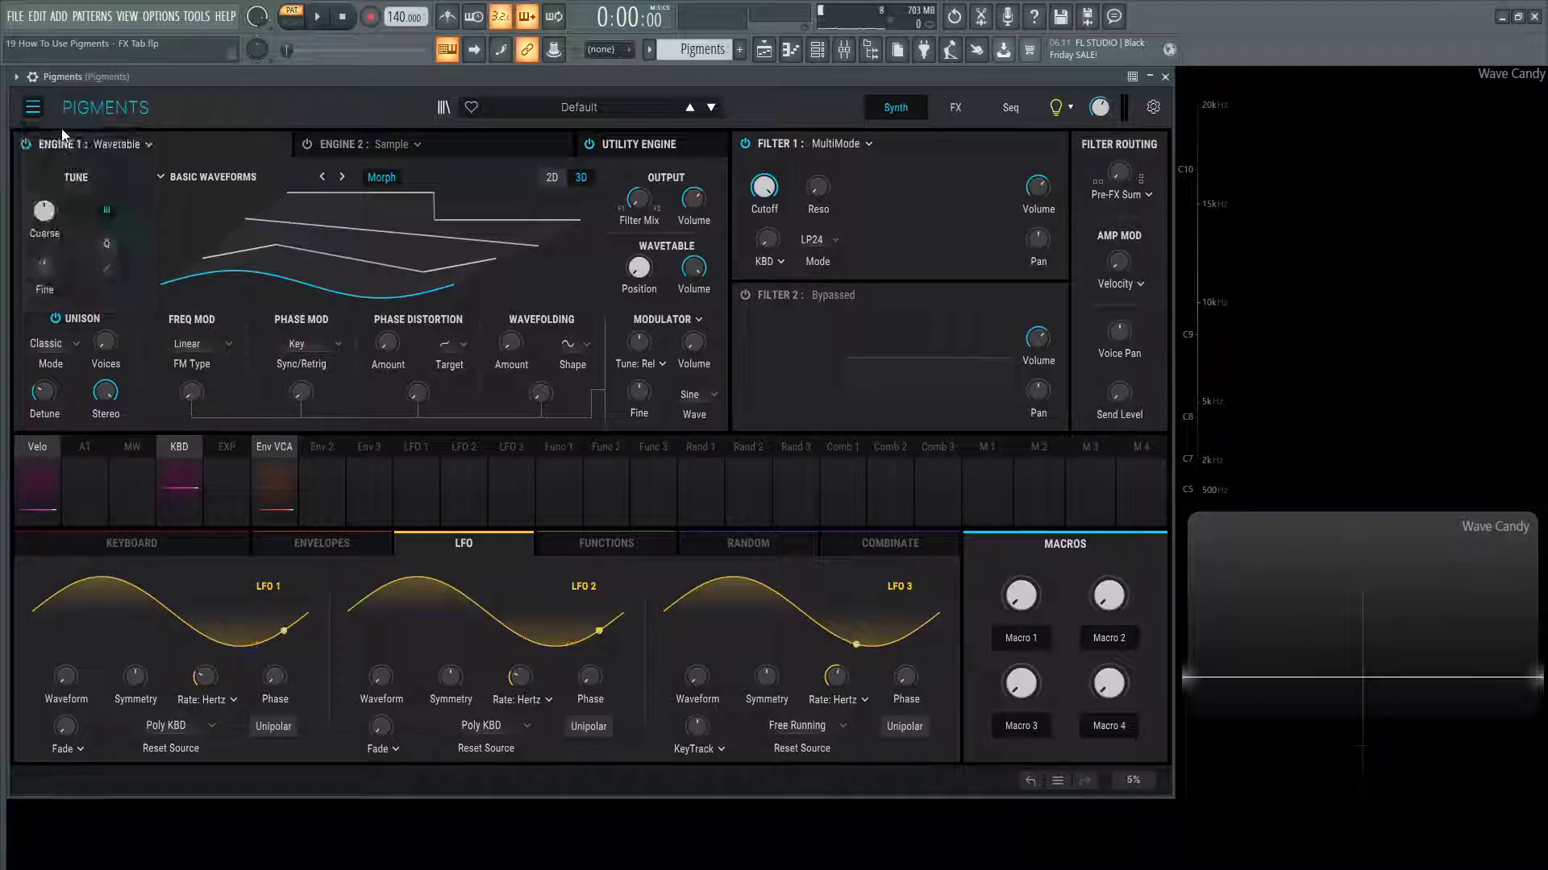
click(959, 110)
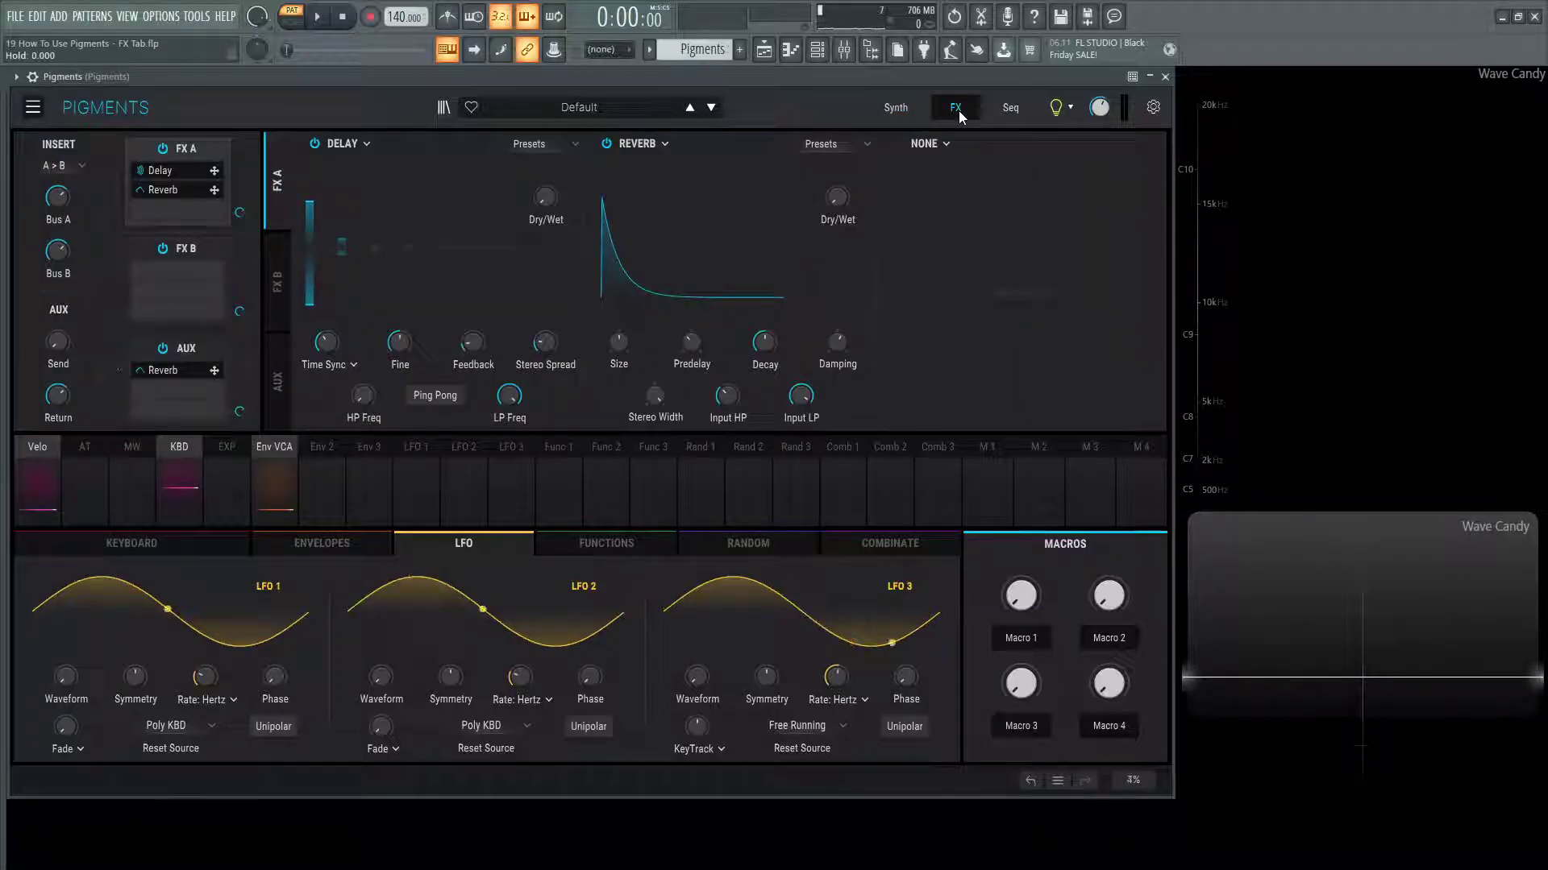
Step: Set FX A's Delay and Reverb slots to None, then view FX B and the AUX Reverb
click(364, 147)
click(369, 163)
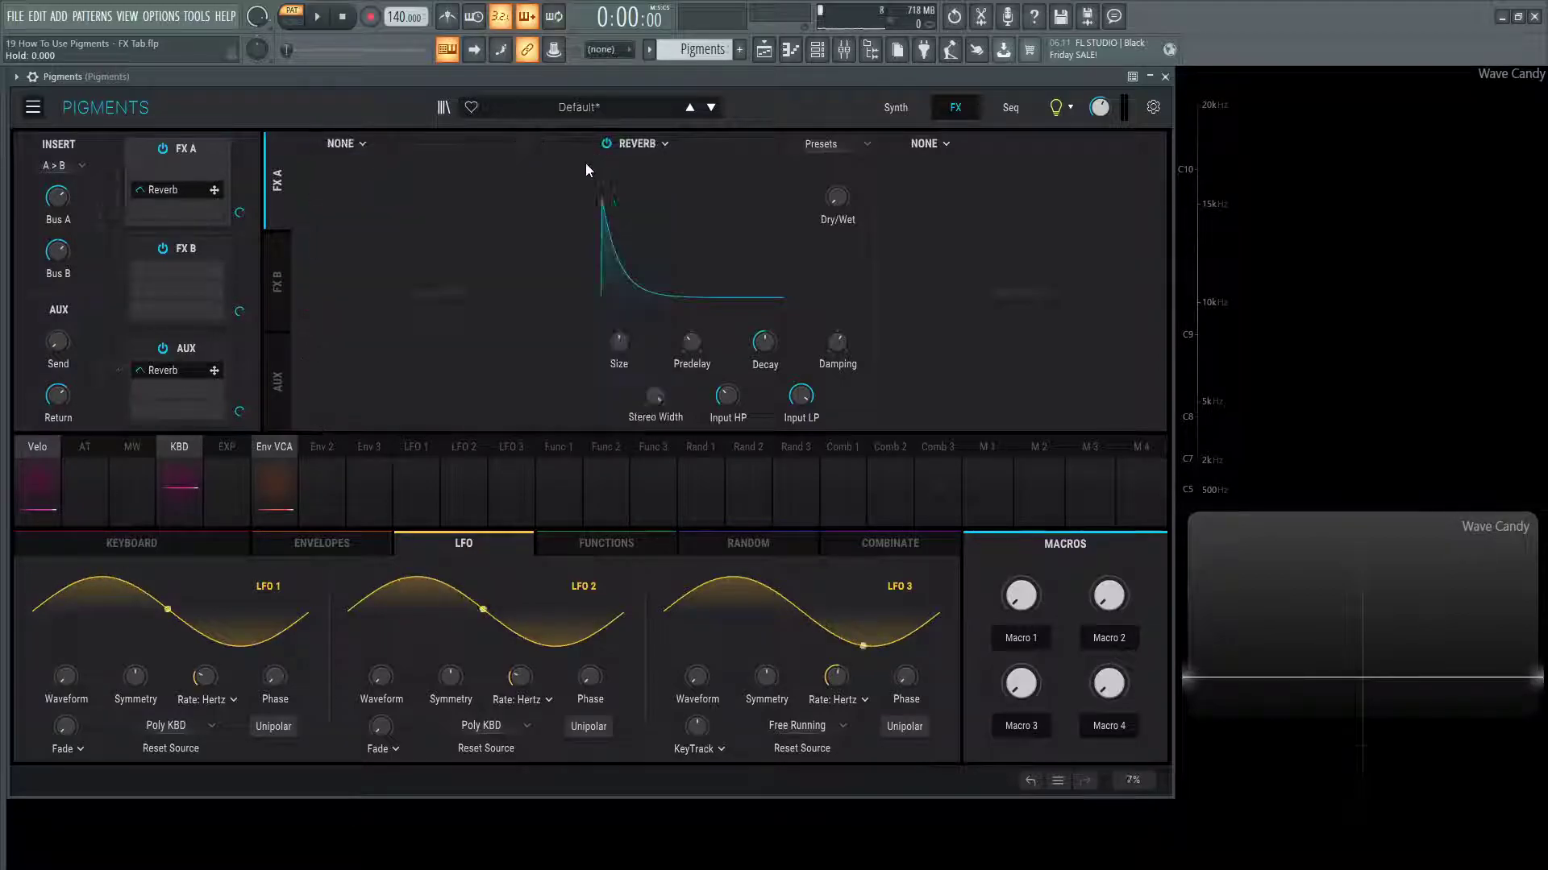
click(651, 147)
click(646, 162)
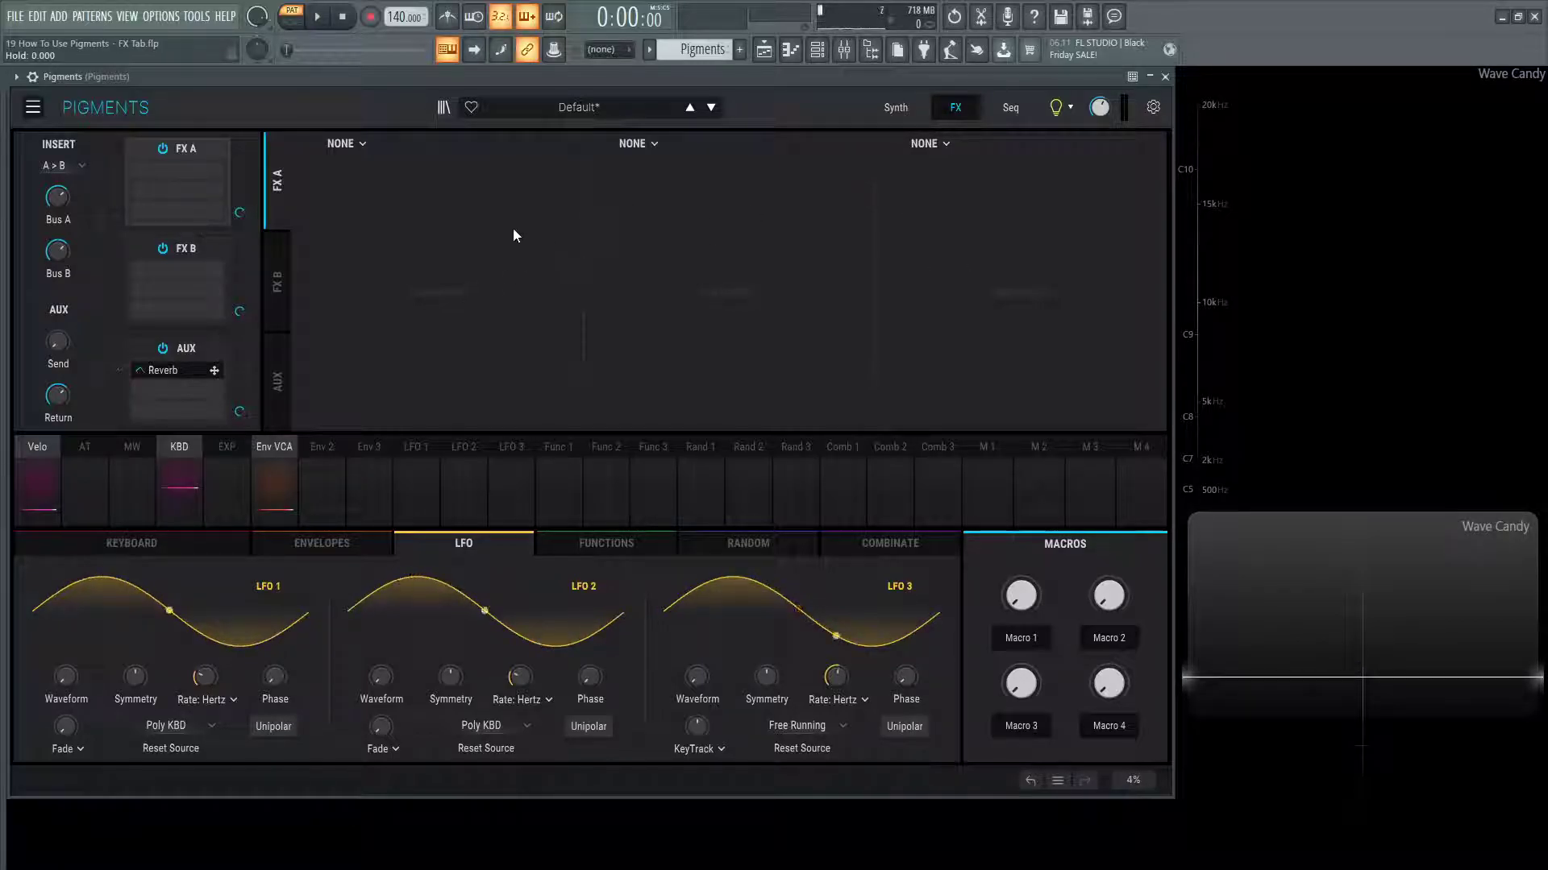
click(278, 293)
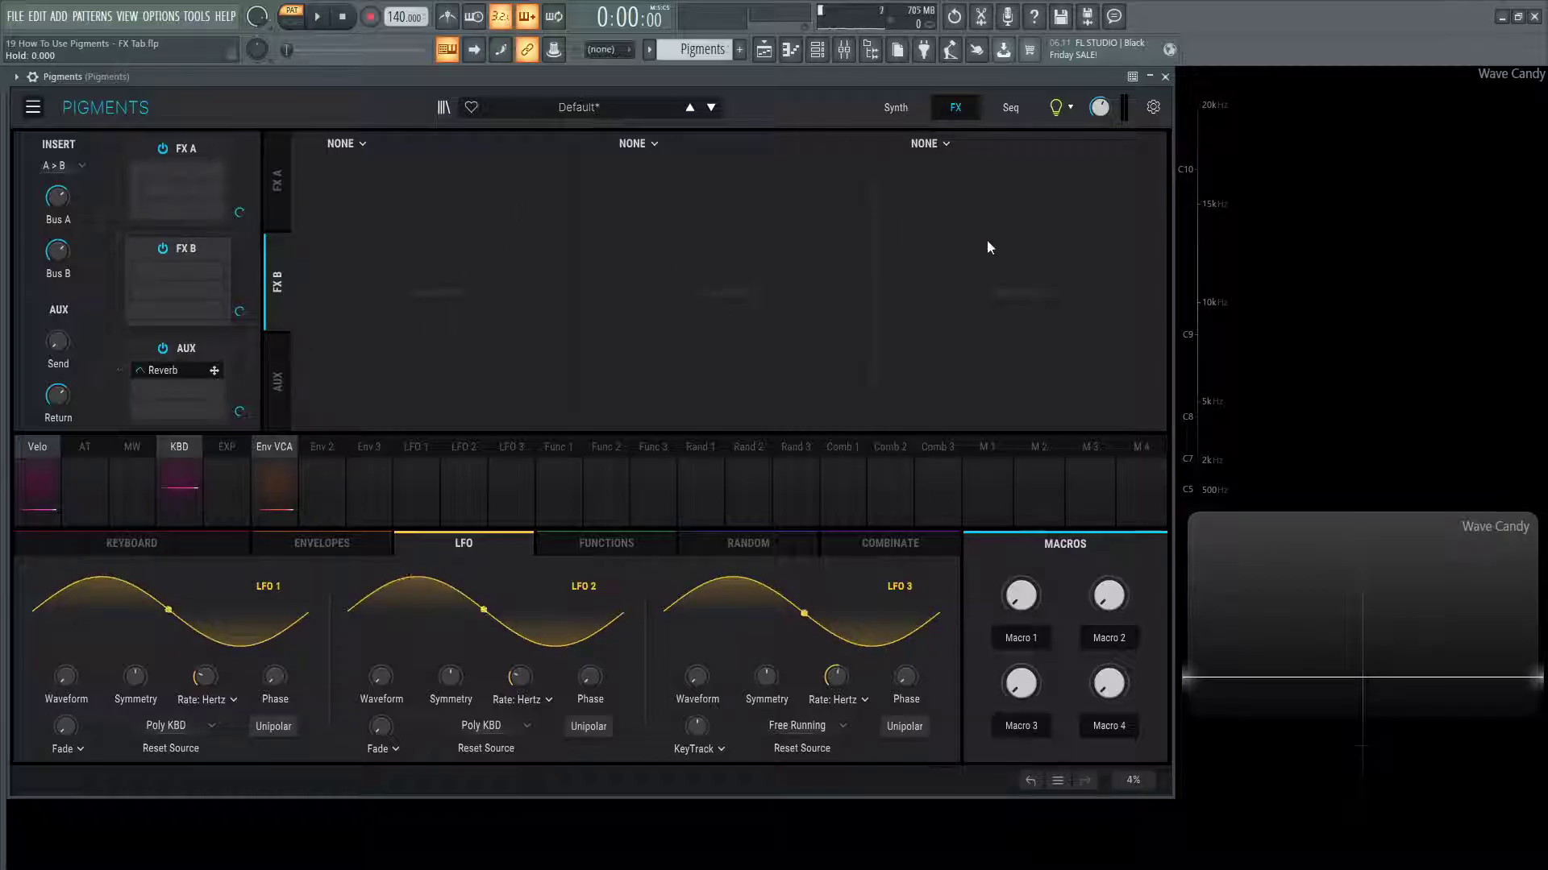
click(274, 384)
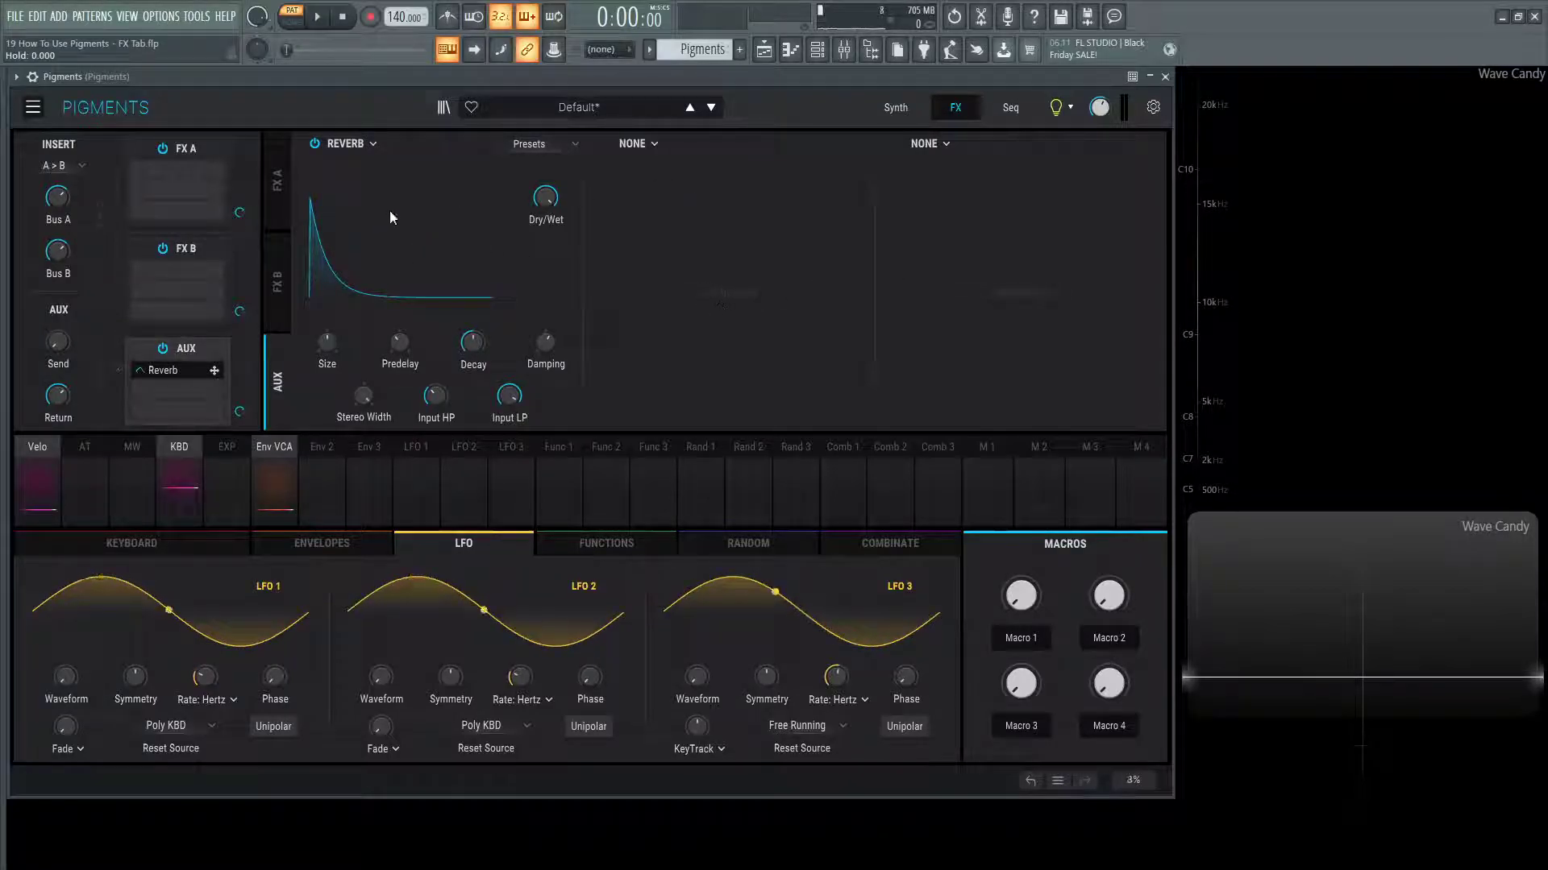
Step: Switch back and forth between the FX B and FX A buses, ending on the empty FX A
click(285, 254)
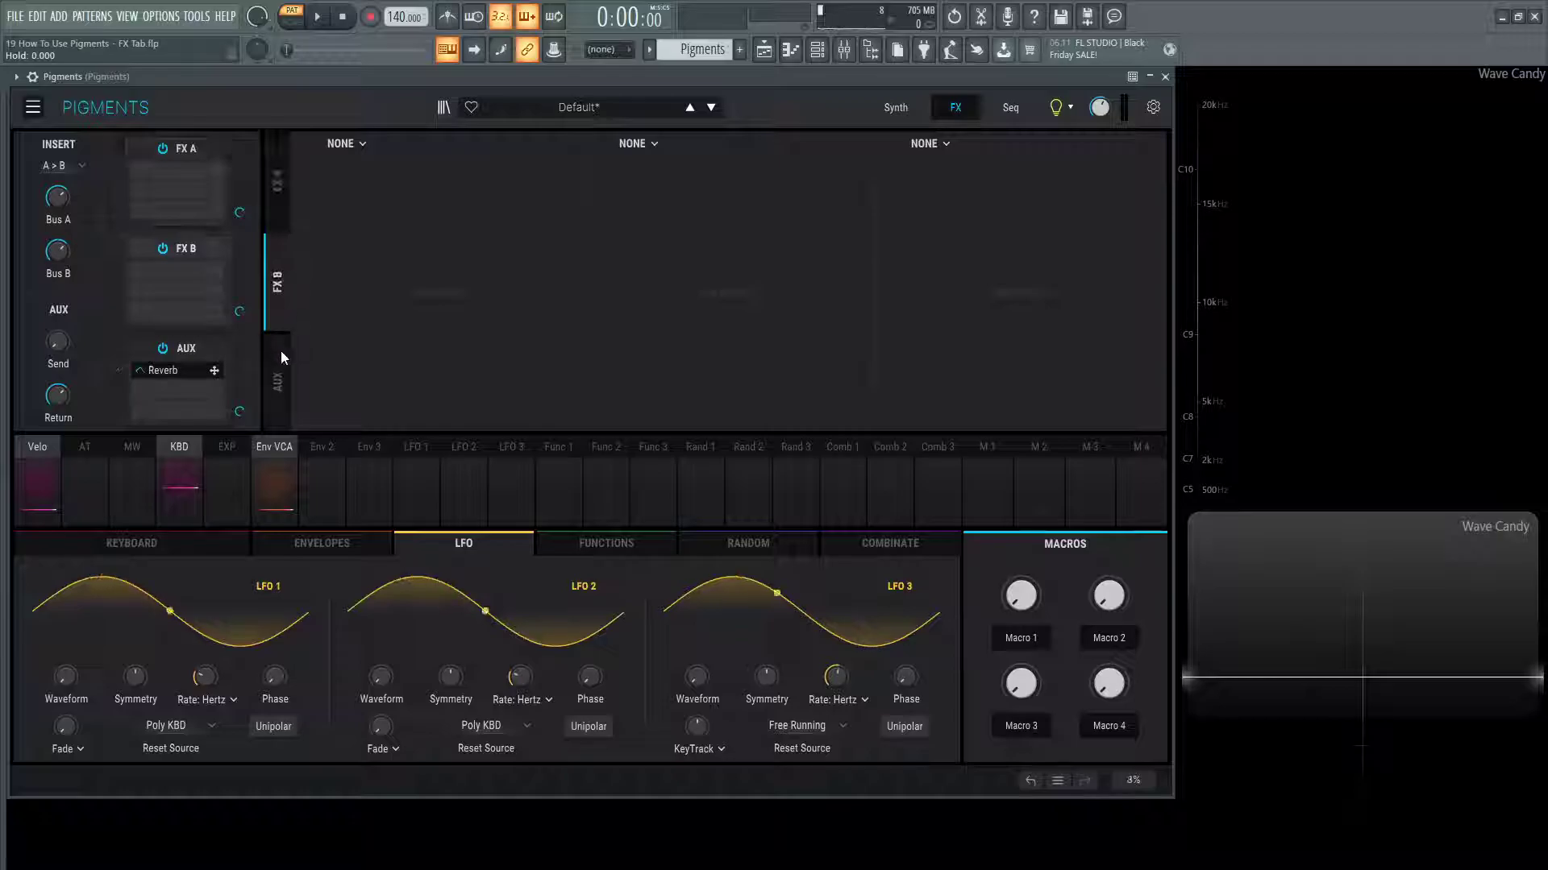
click(271, 191)
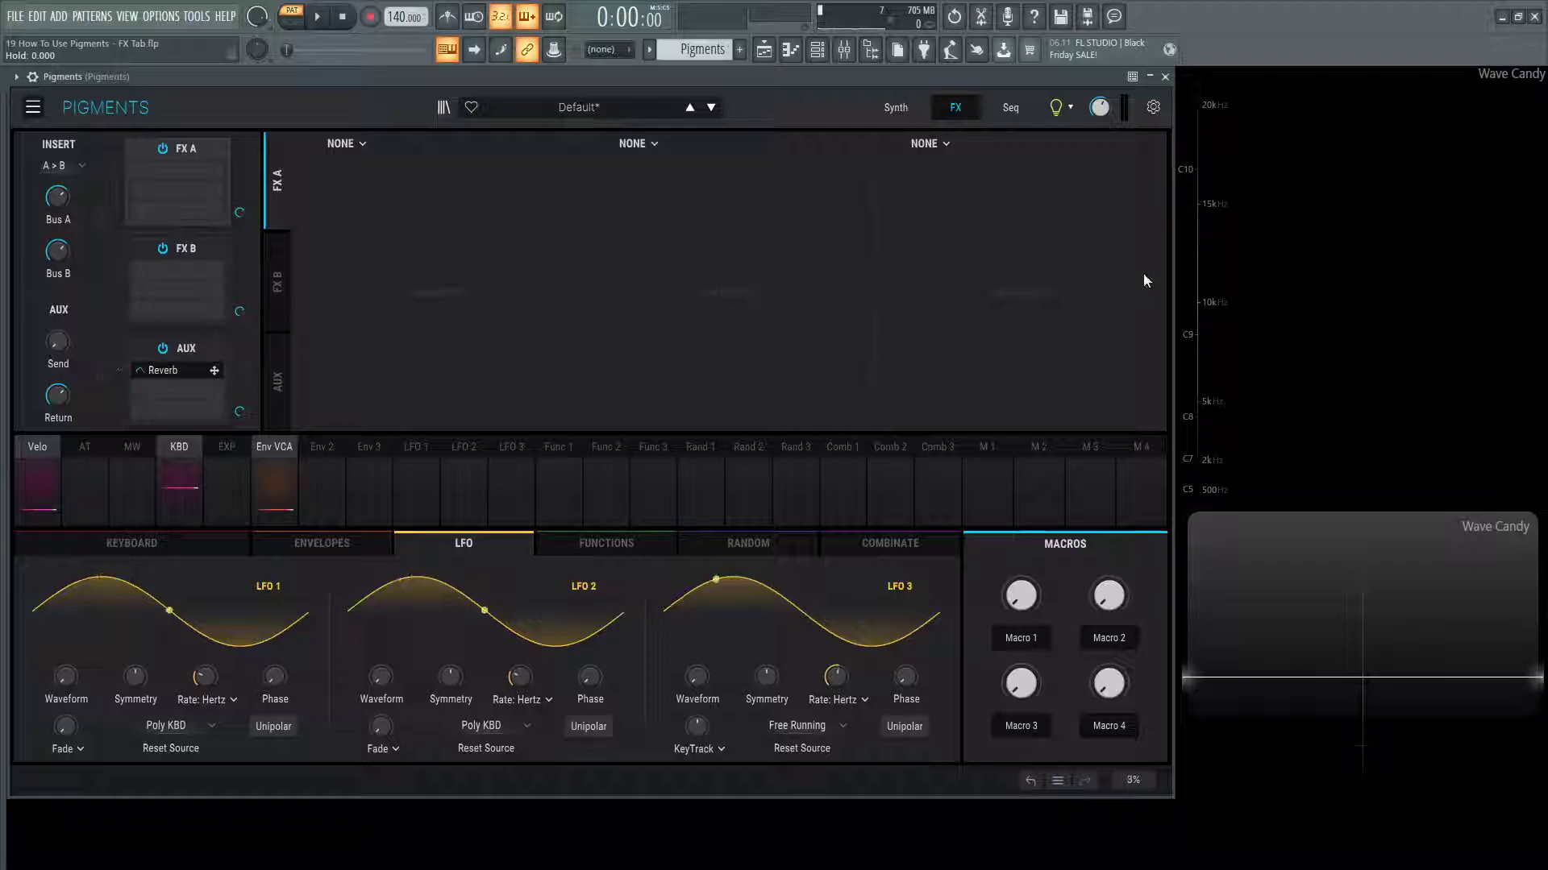
click(277, 282)
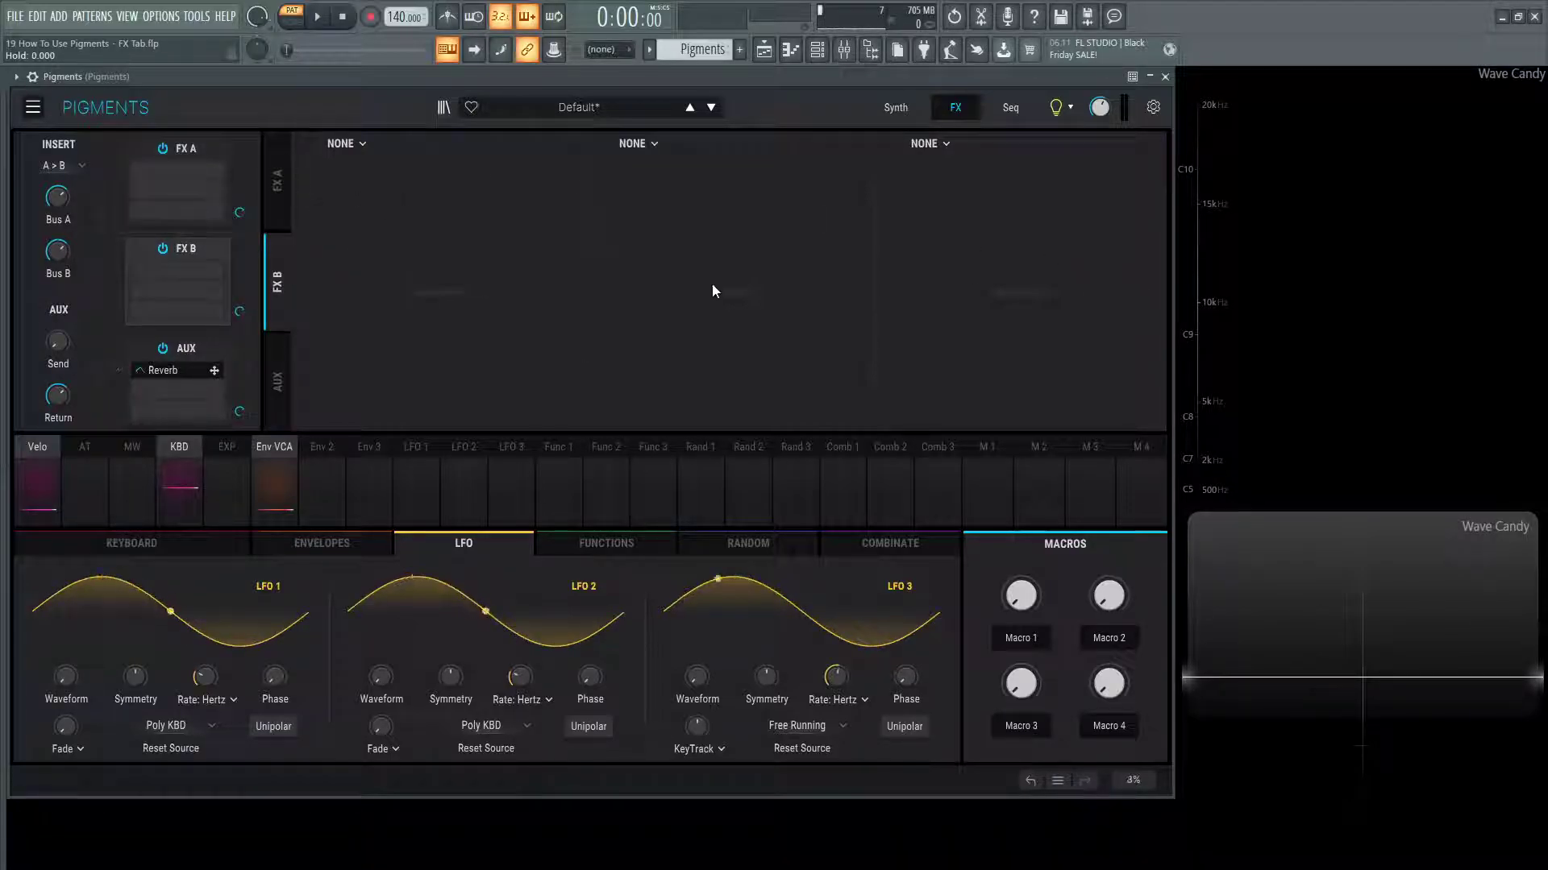
click(282, 189)
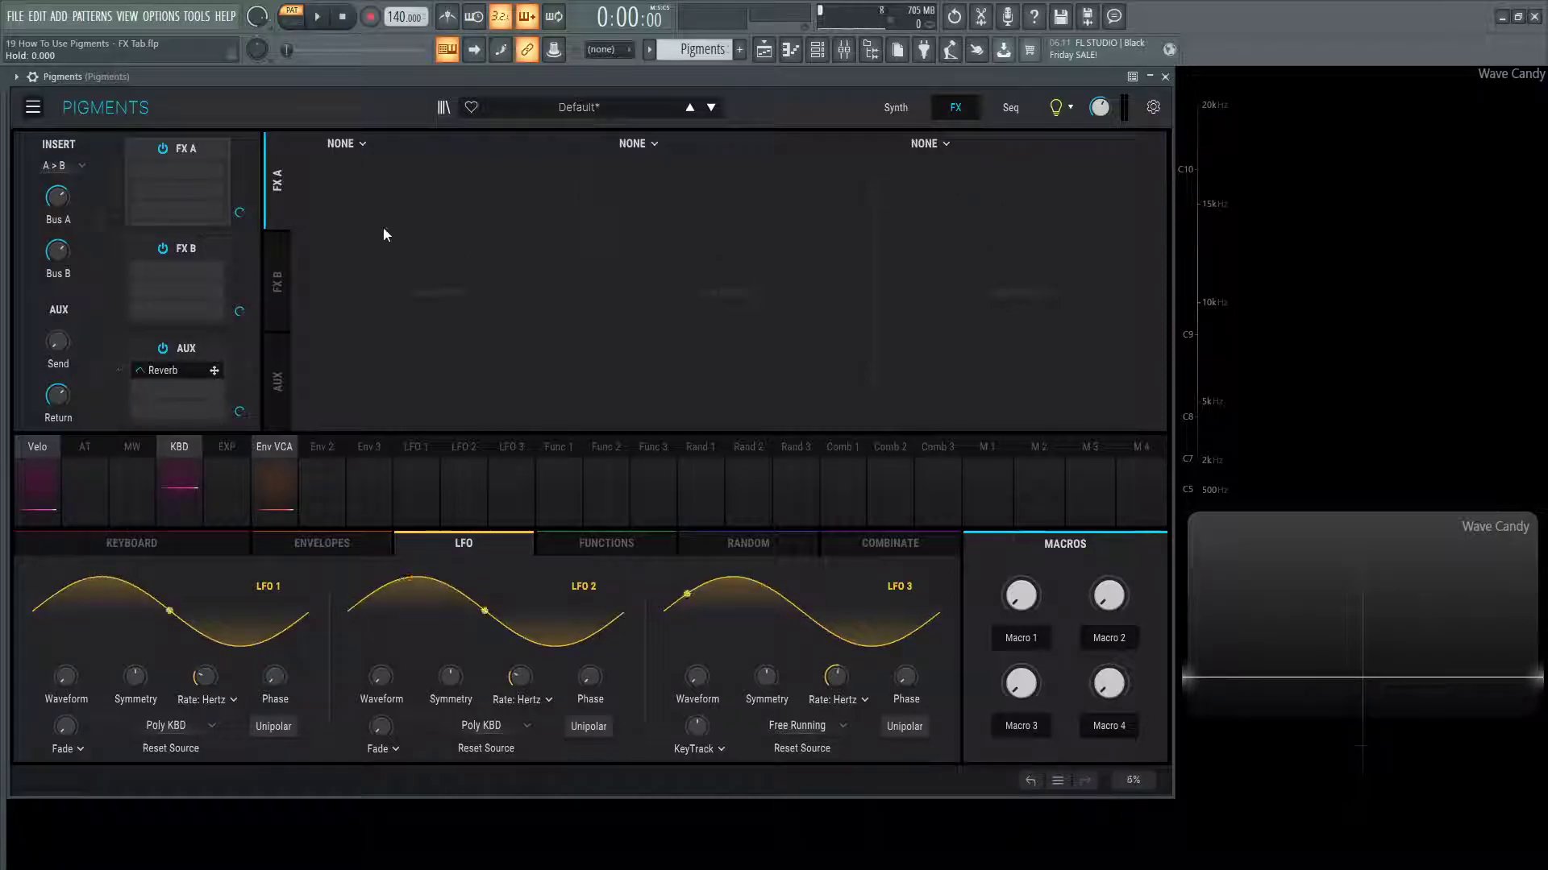
click(279, 284)
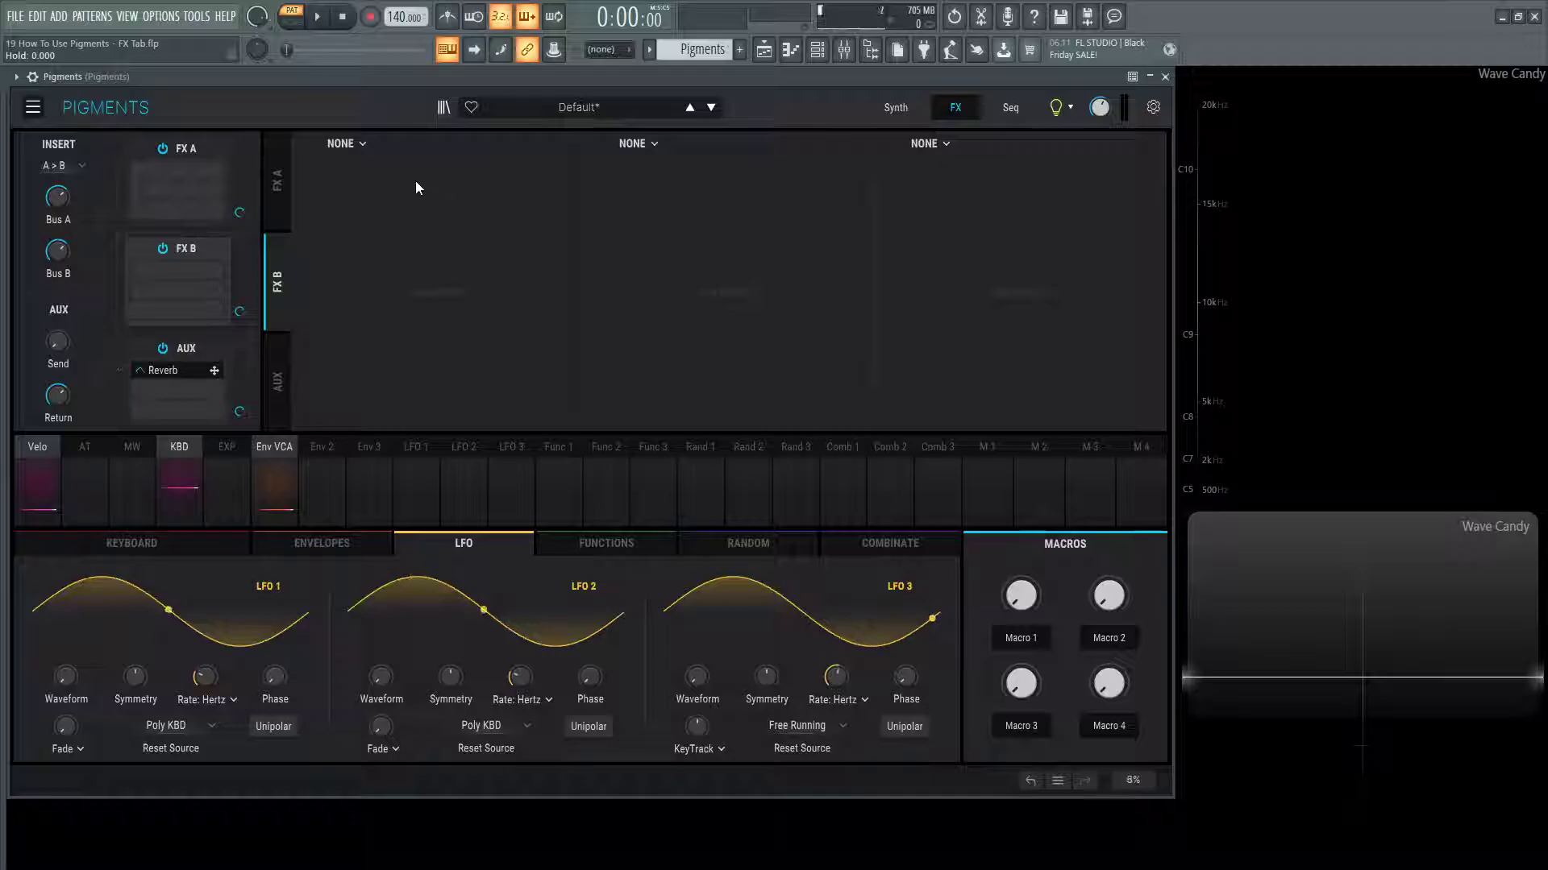
click(277, 182)
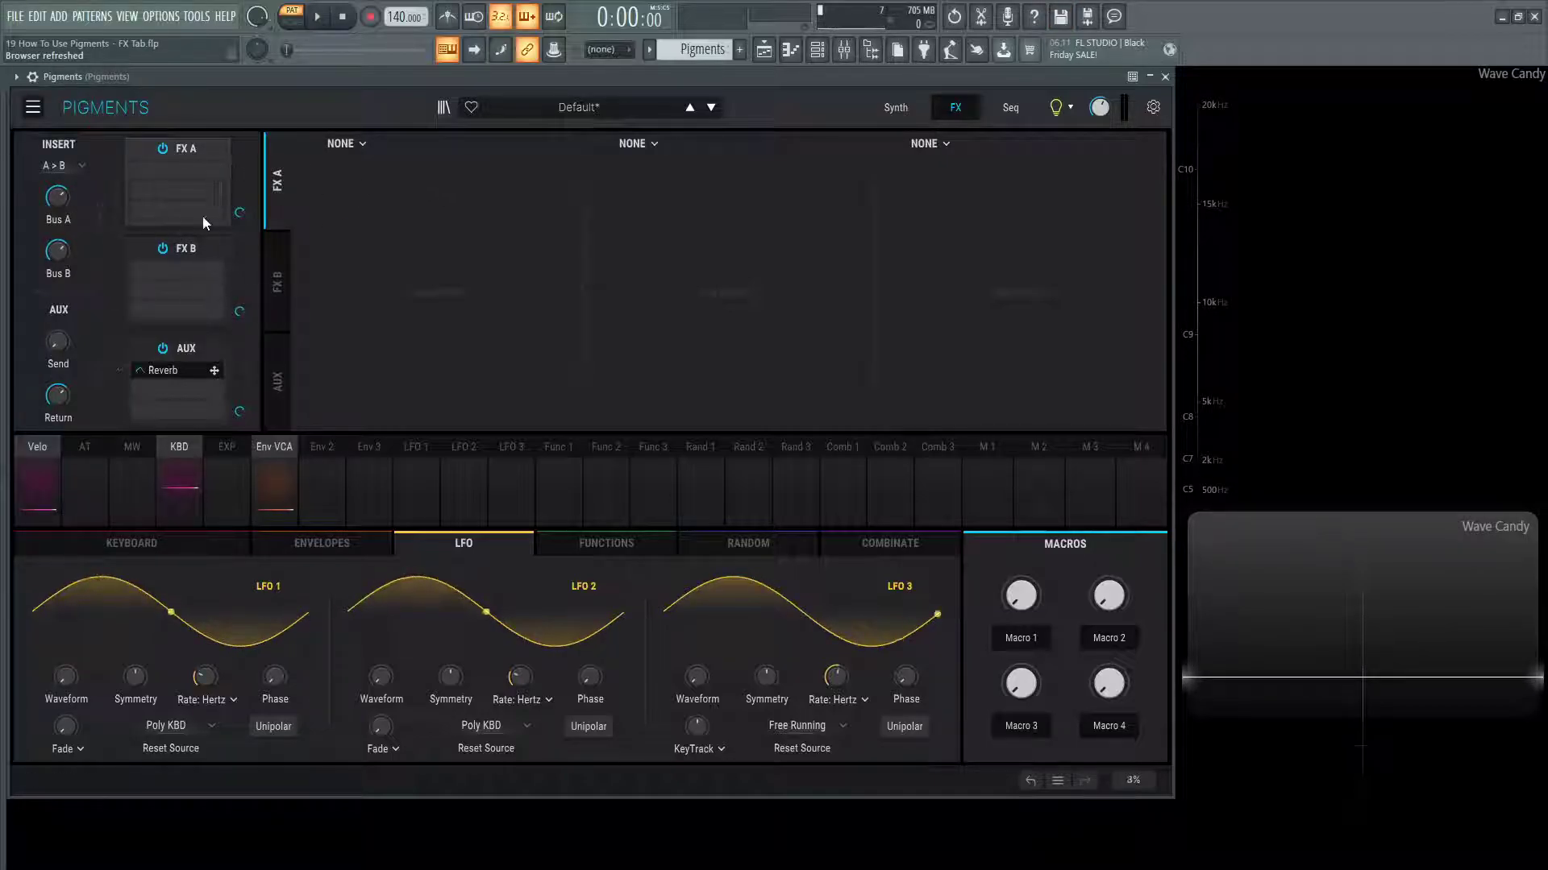
Step: Sweep Bus A (to about -13.9 dB) and Bus B (to -13.1 dB), then reset both to 0 dB
mouse_move(57, 198)
mouse_down()
mouse_move(57, 185)
mouse_move(56, 212)
mouse_up()
mouse_move(239, 212)
mouse_down()
mouse_move(238, 225)
mouse_move(239, 203)
mouse_up()
double_click(55, 200)
drag(57, 250, 57, 266)
double_click(60, 251)
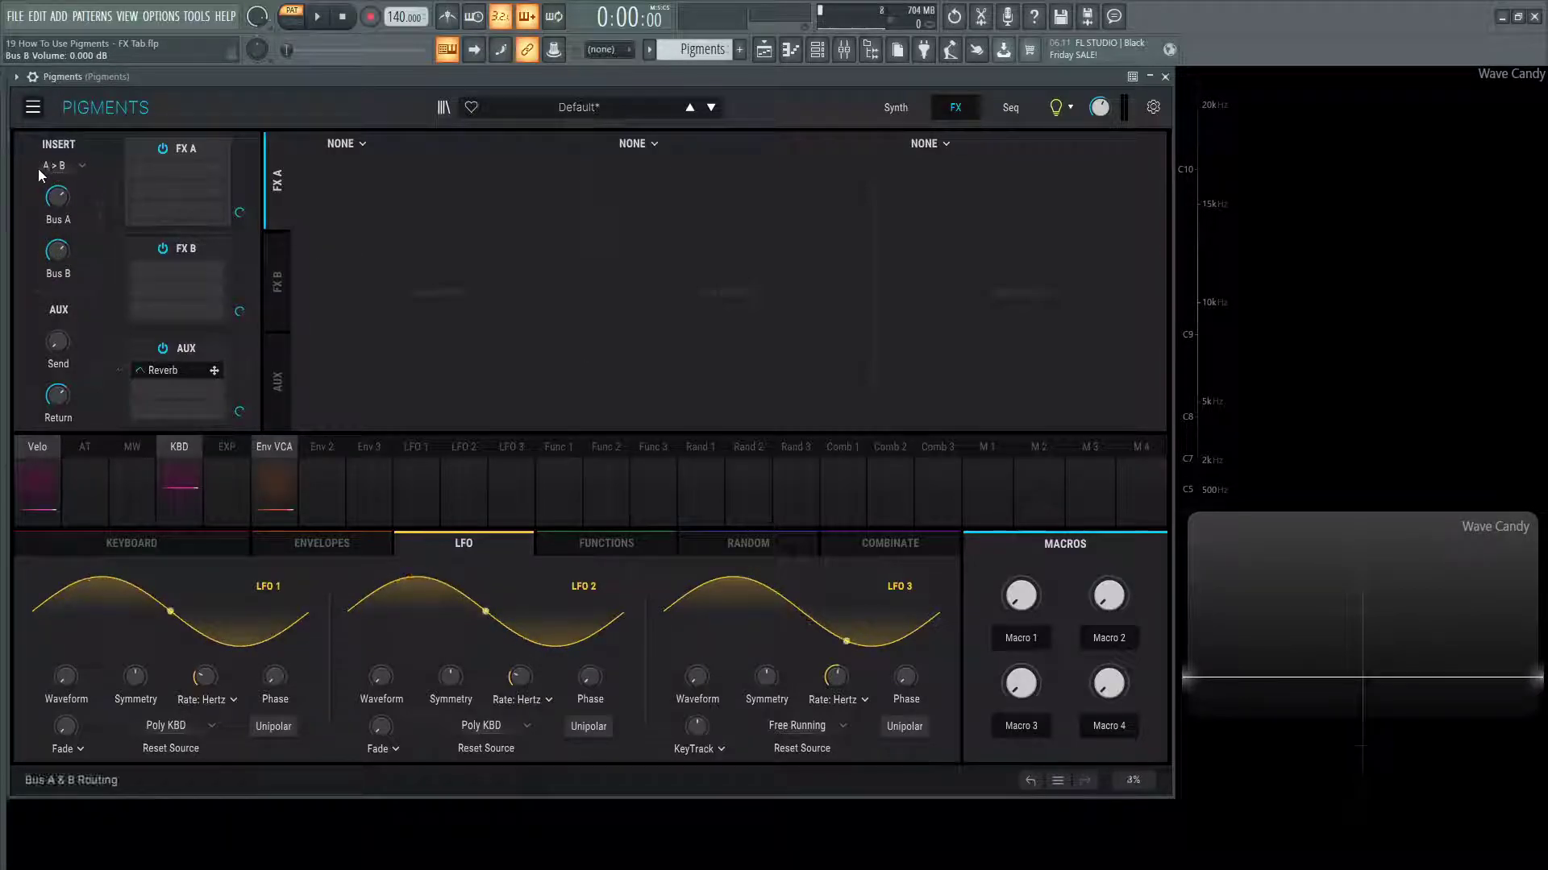
Step: Try B > A routing for Bus A & B, then settle on parallel A // B
click(69, 166)
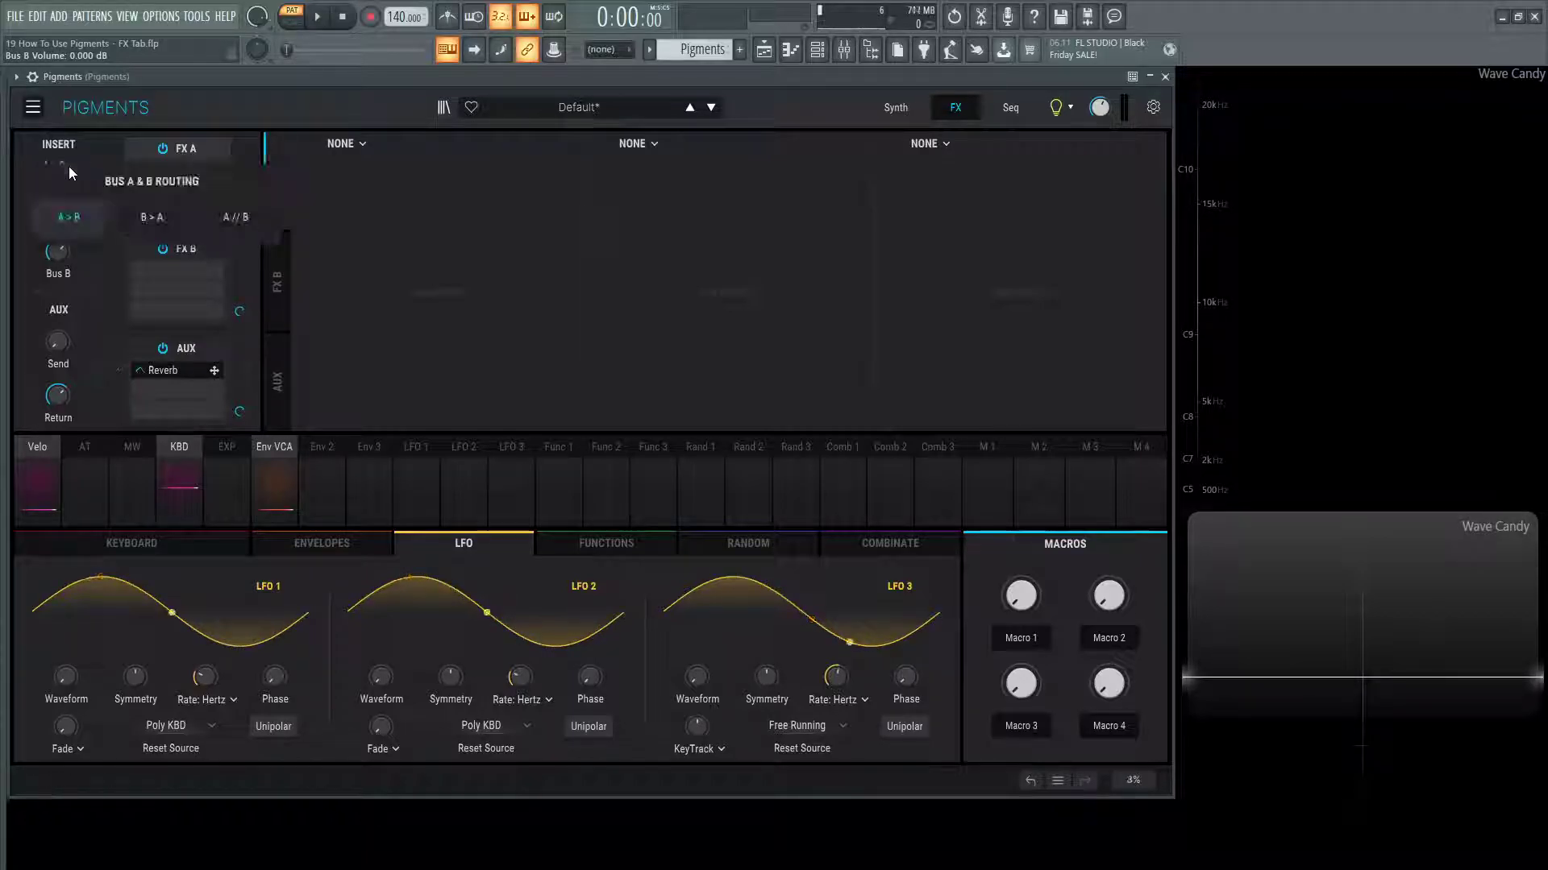
click(151, 217)
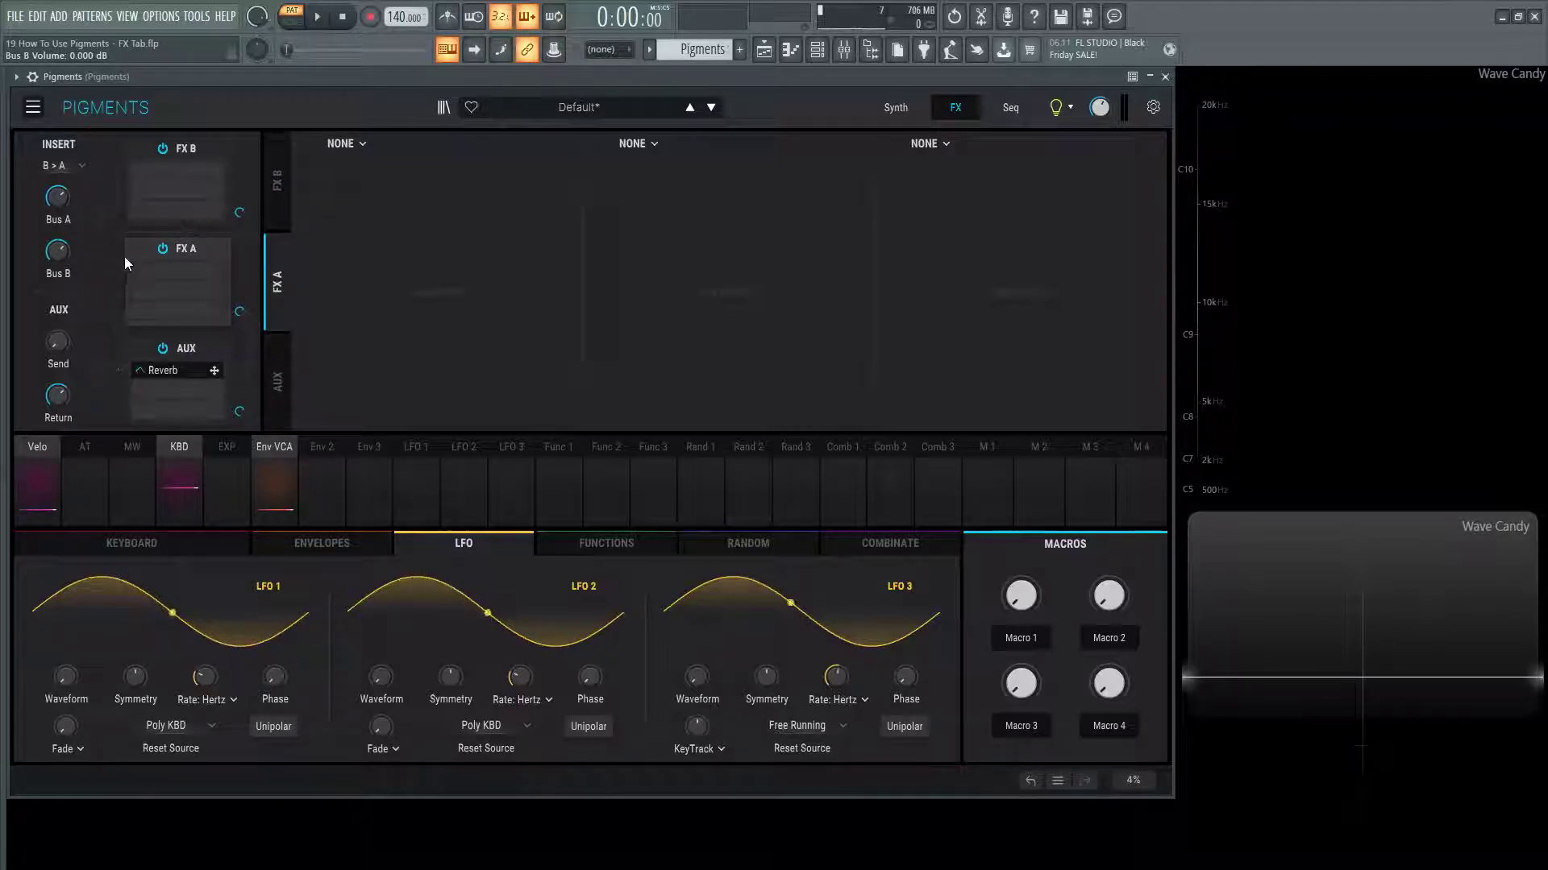
click(63, 163)
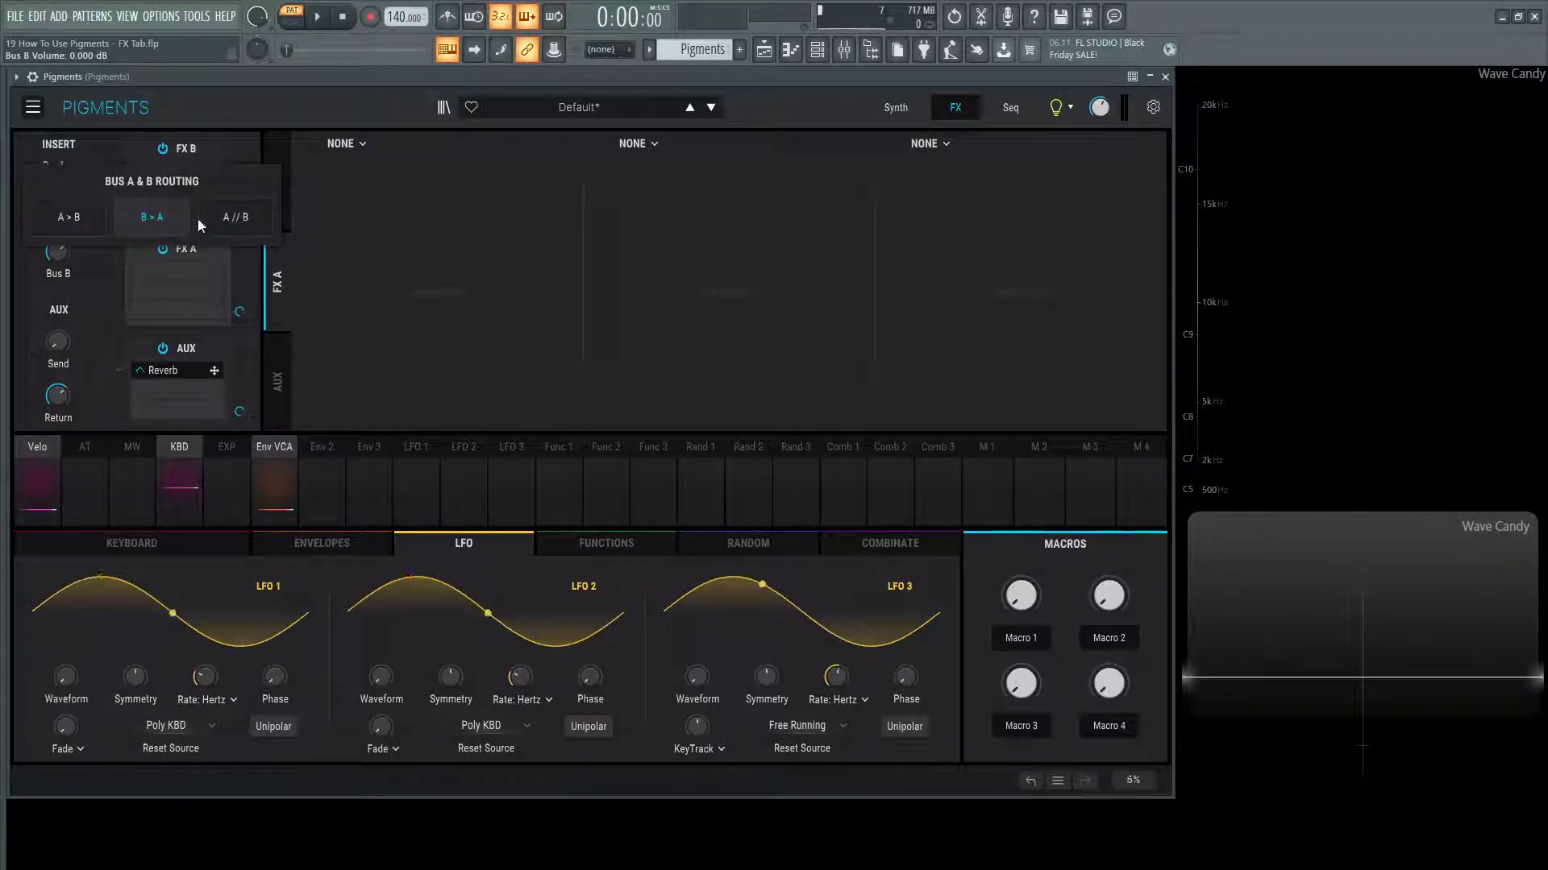
click(226, 224)
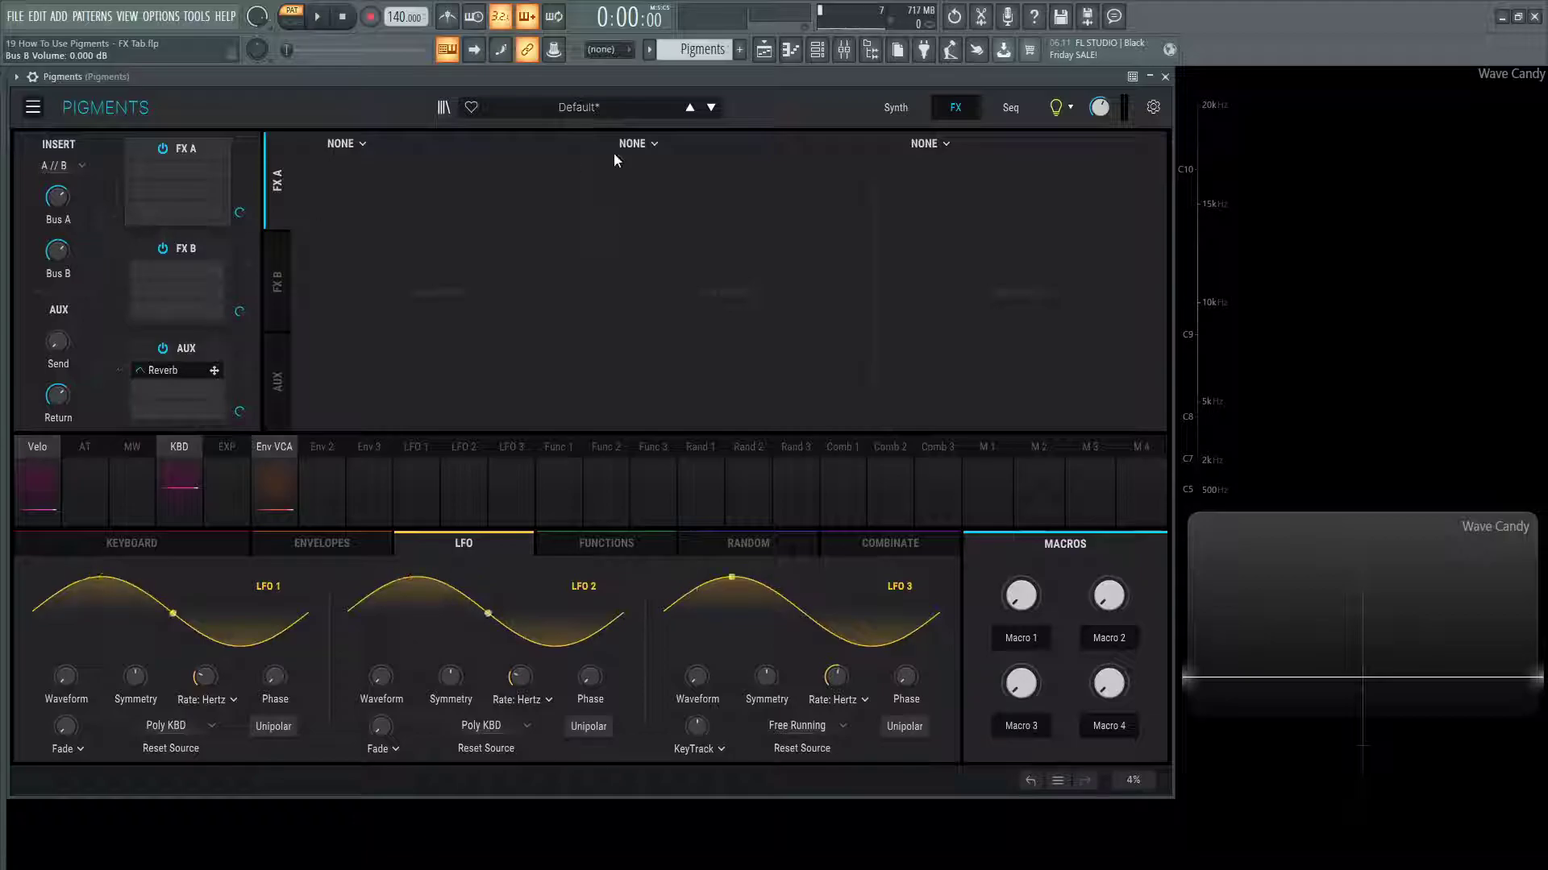
Step: Visit the Synth page and come back to the FX page
click(895, 111)
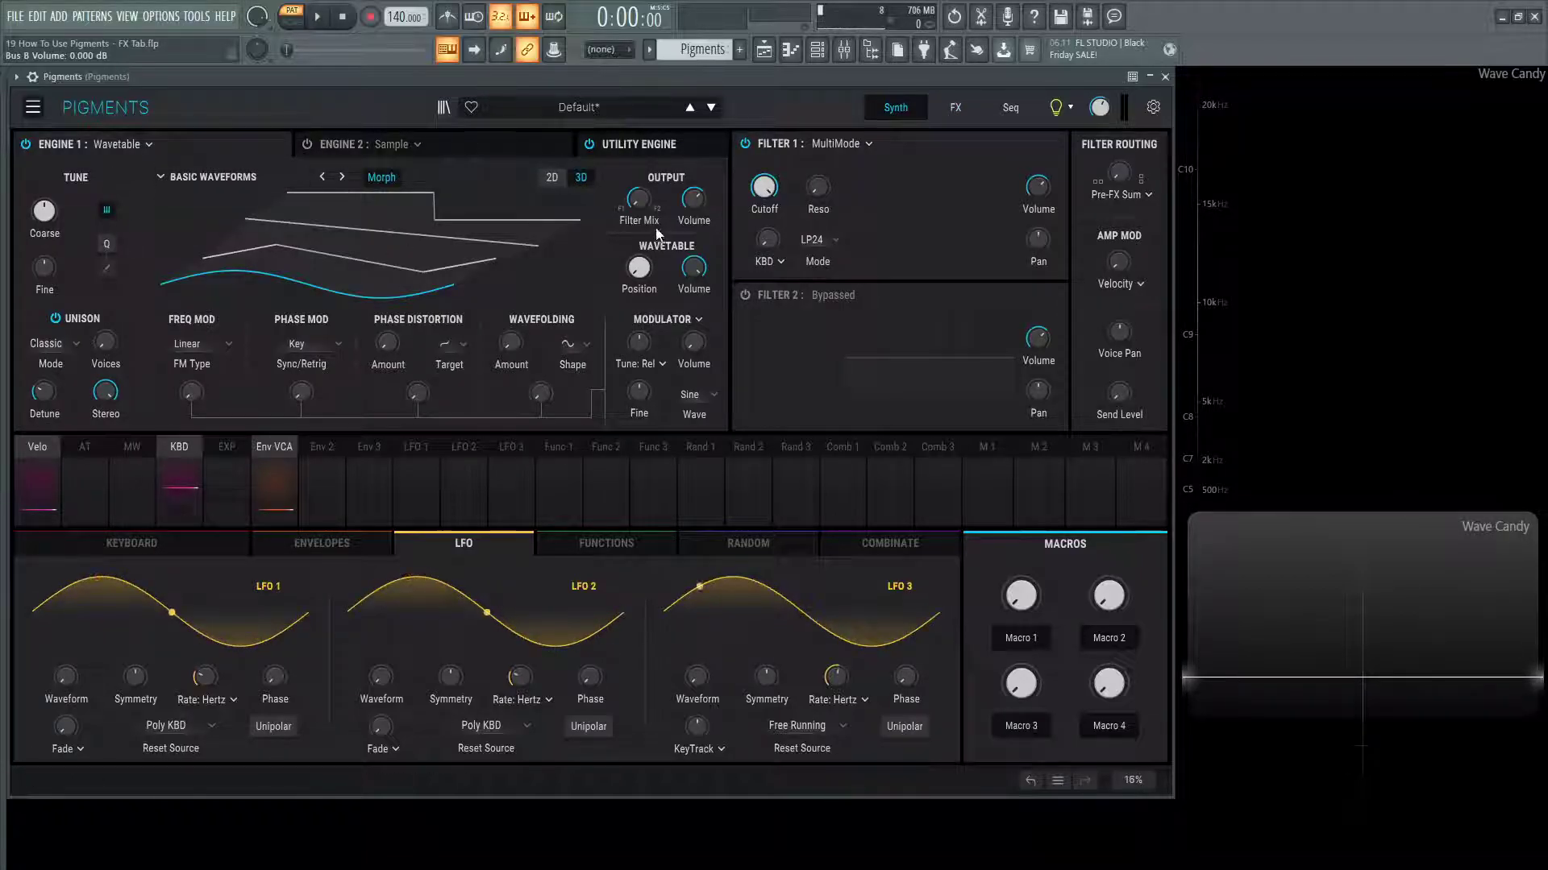
click(957, 109)
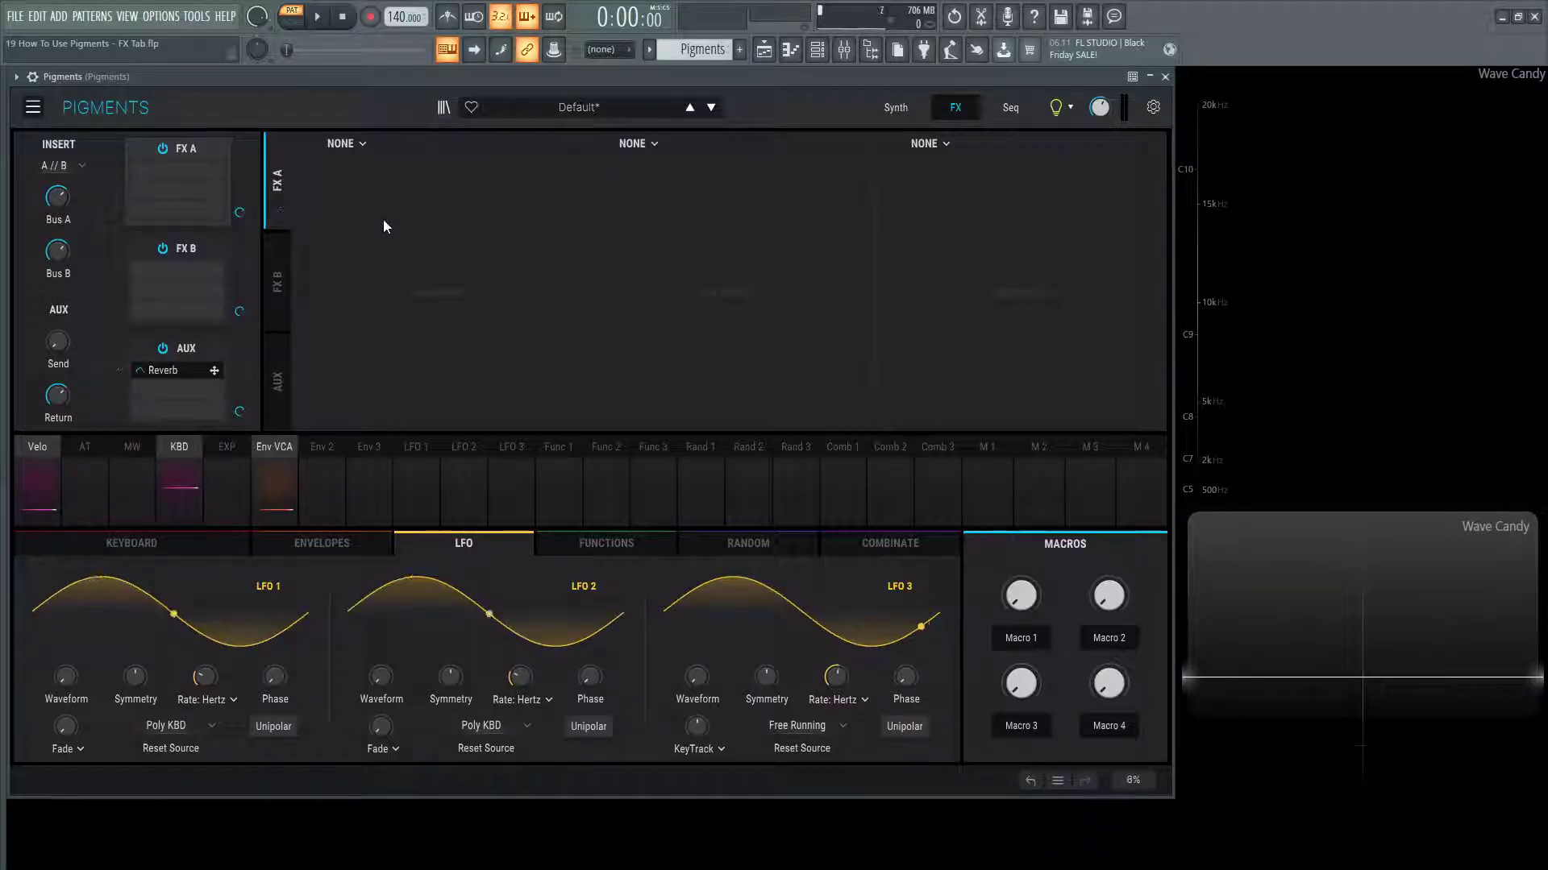
Step: Adjust the AUX send, then raise the voice Send Level to about -5.76 dB
click(276, 389)
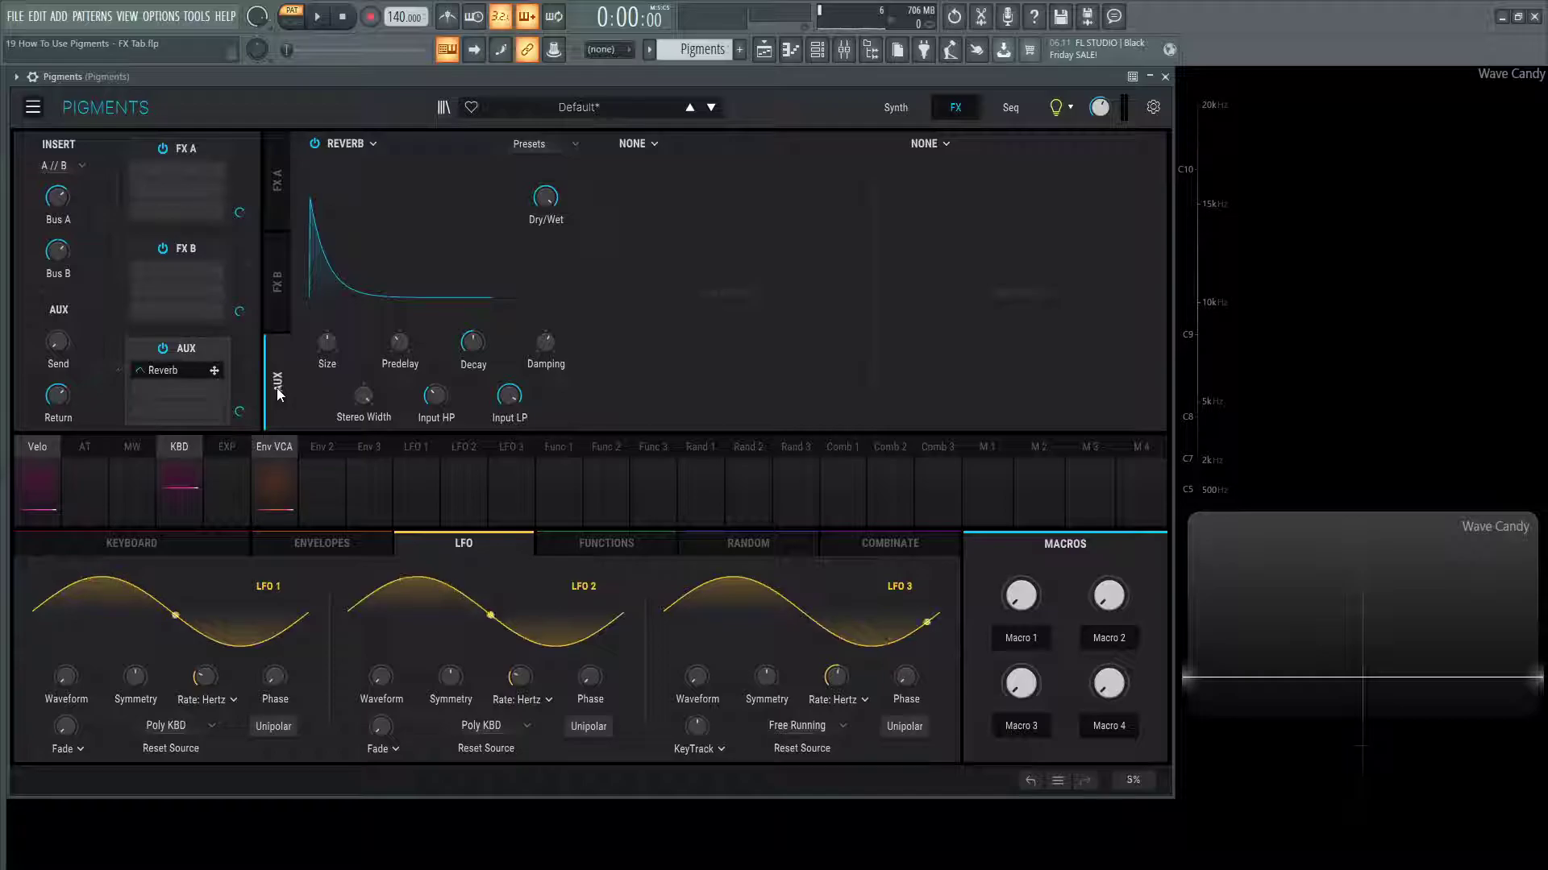
drag(77, 340, 78, 326)
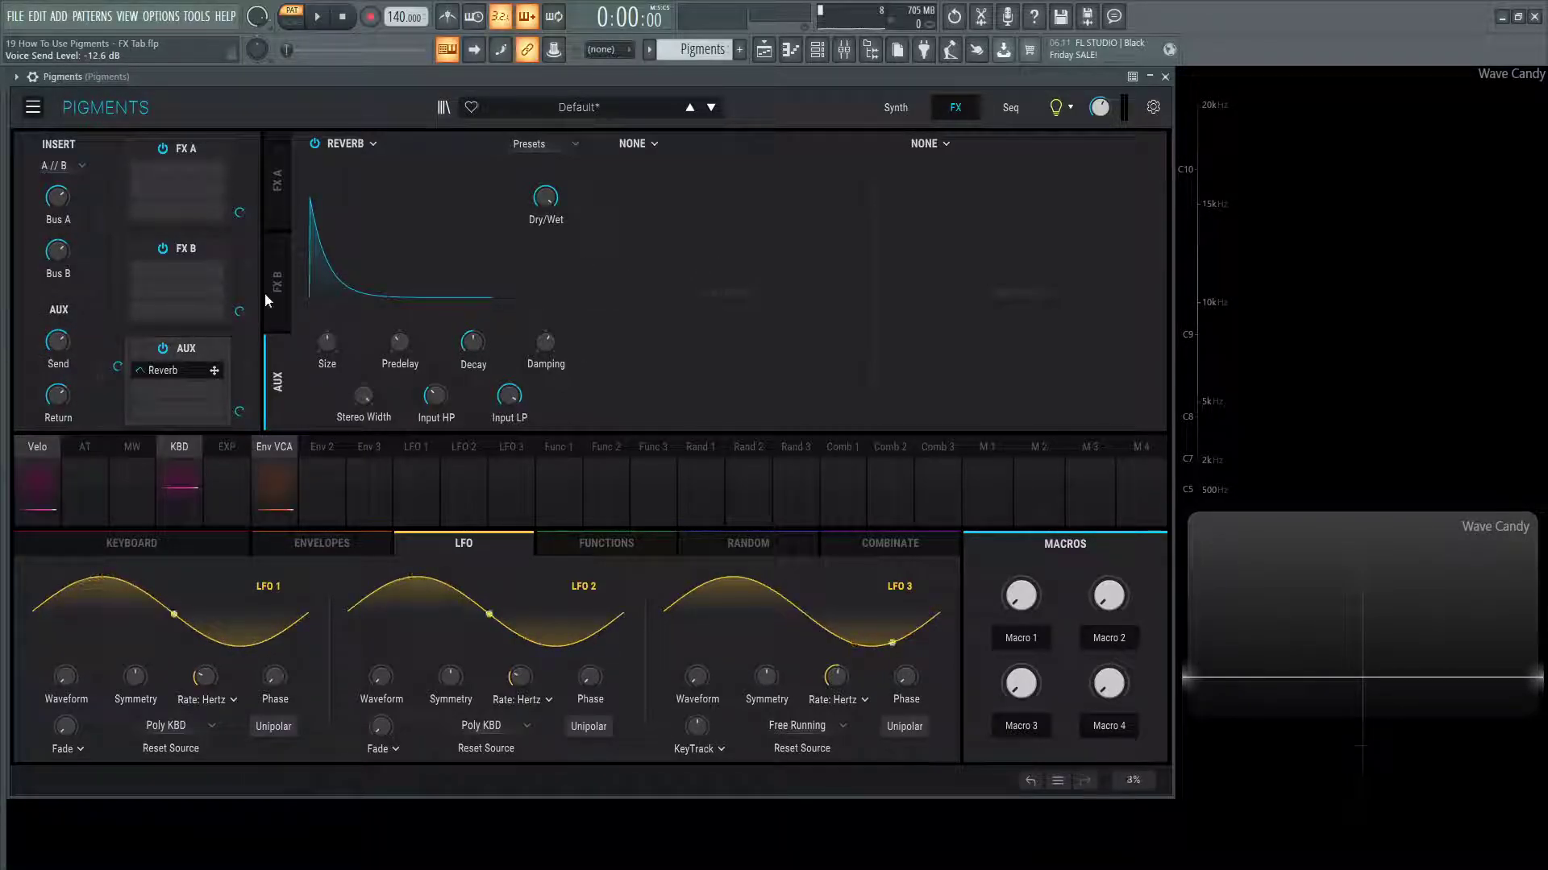
click(889, 112)
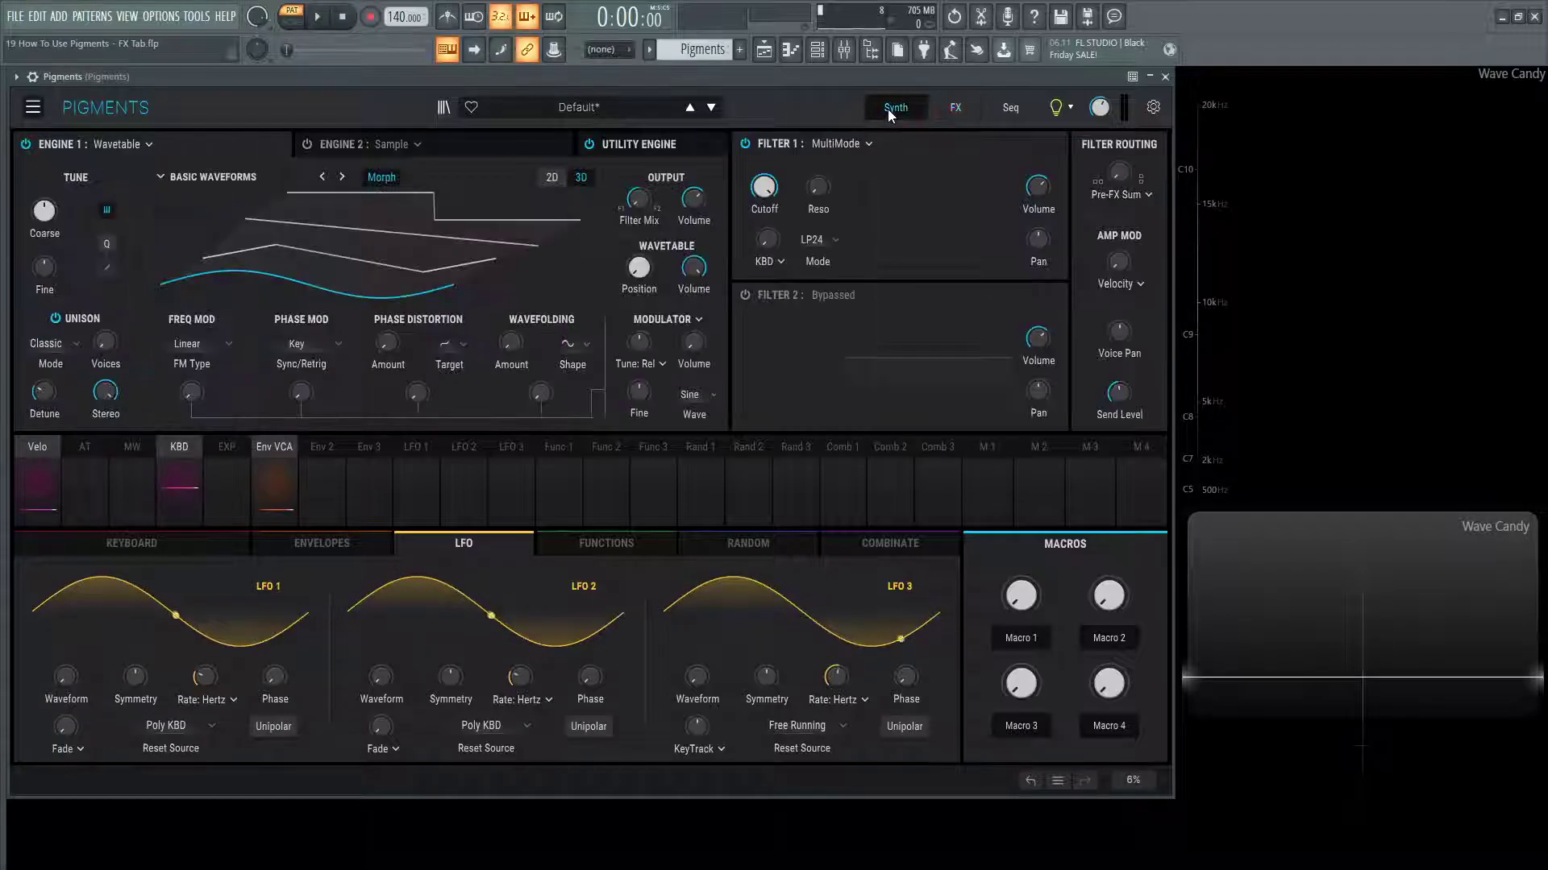
drag(1119, 393, 1119, 409)
click(956, 107)
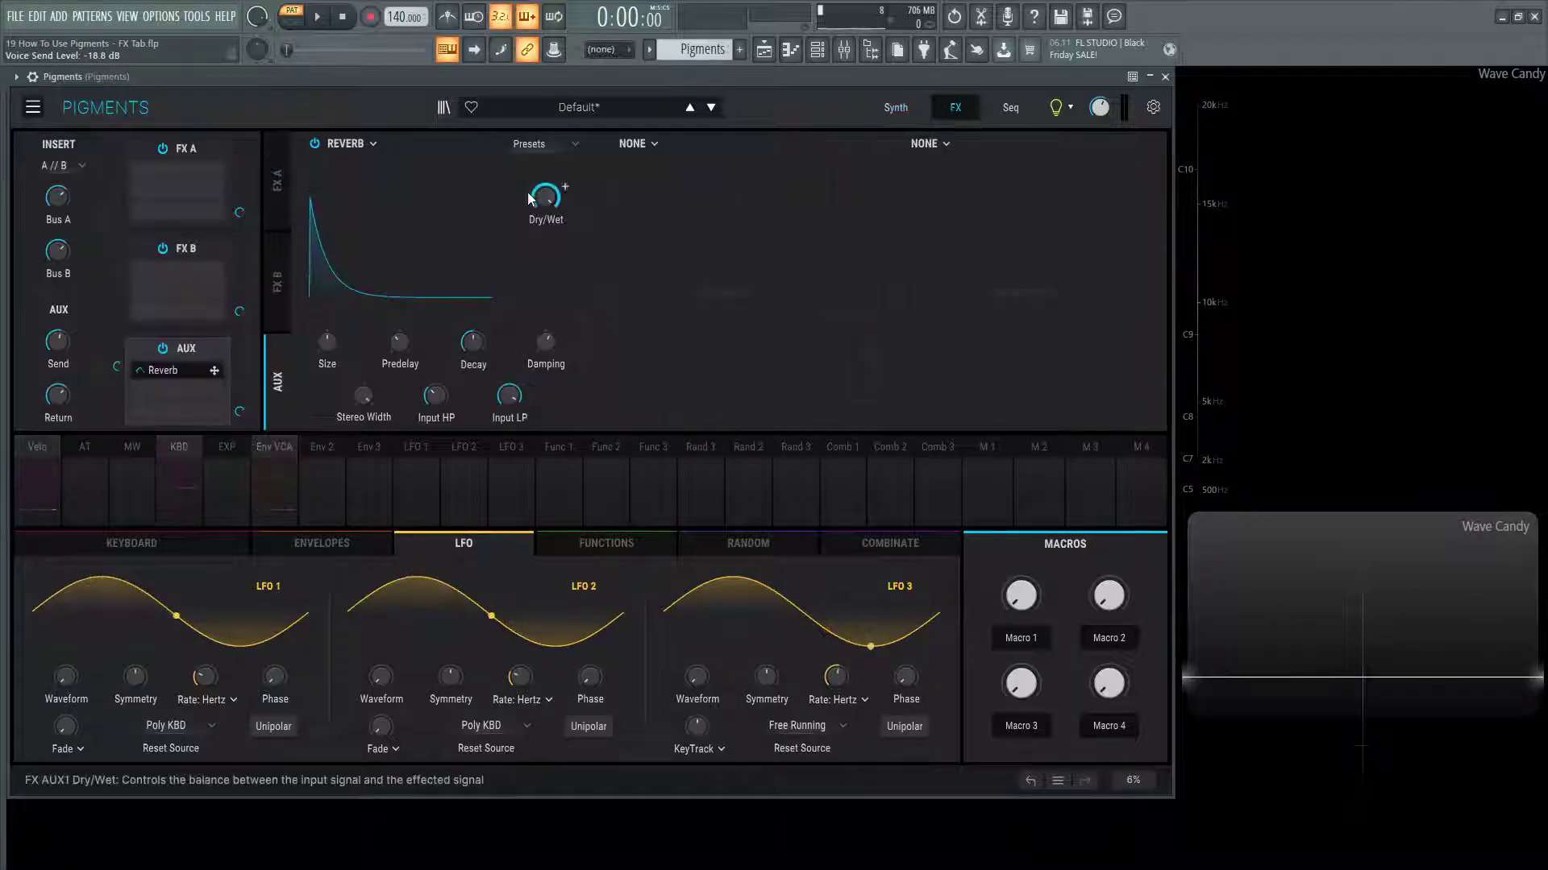
Step: Drop the voice Send Level to -70 dB and adjust the AUX bus send volume
click(887, 103)
drag(1119, 393, 1118, 452)
click(956, 108)
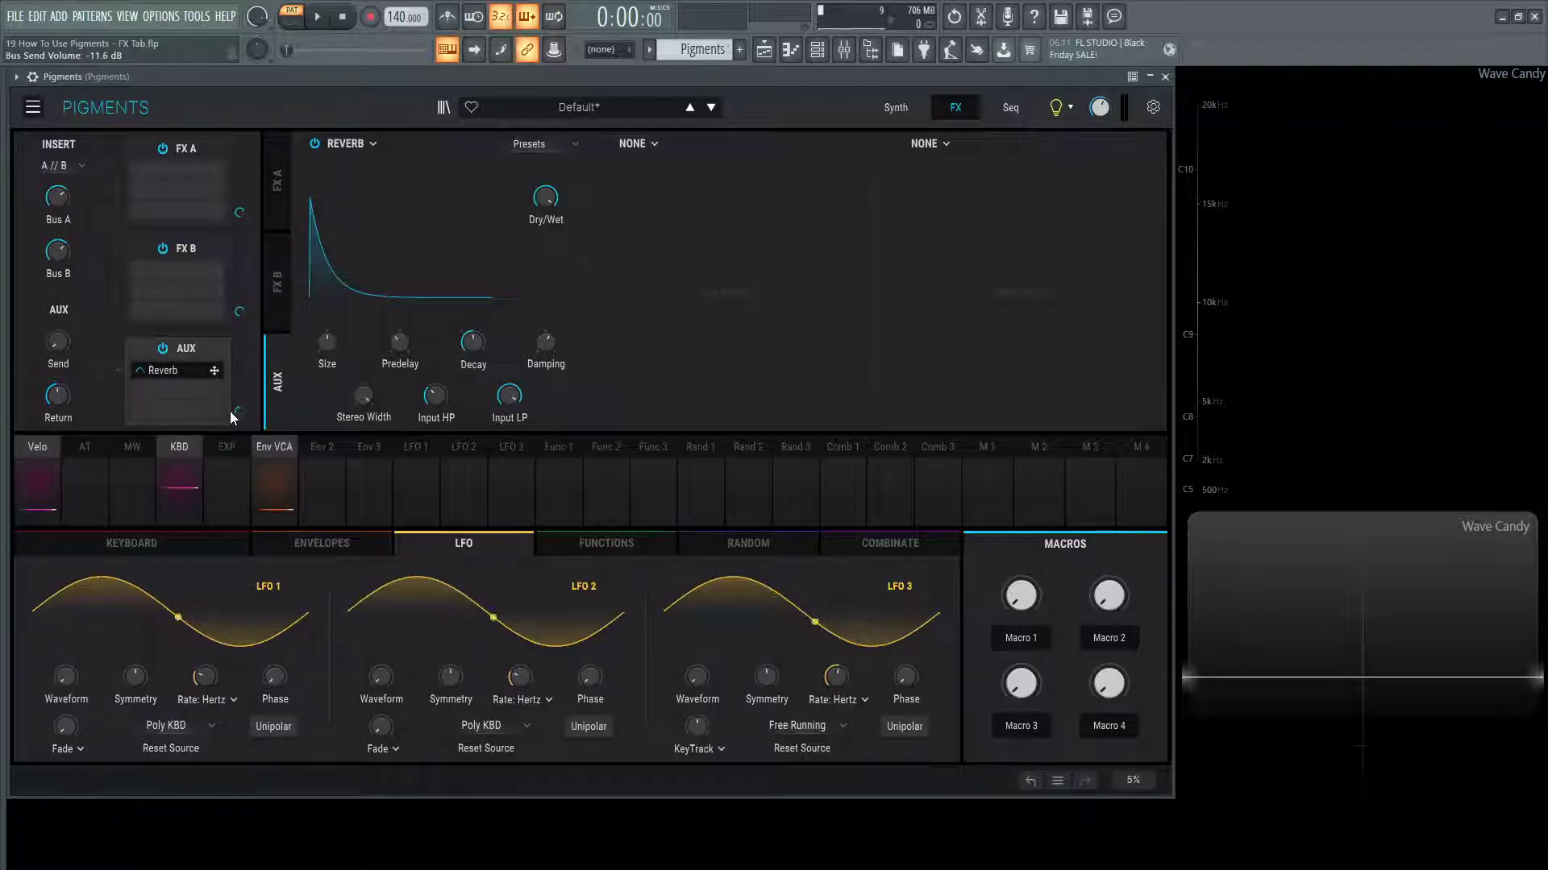
drag(239, 412, 239, 389)
click(33, 107)
click(50, 131)
click(895, 107)
click(953, 109)
click(315, 144)
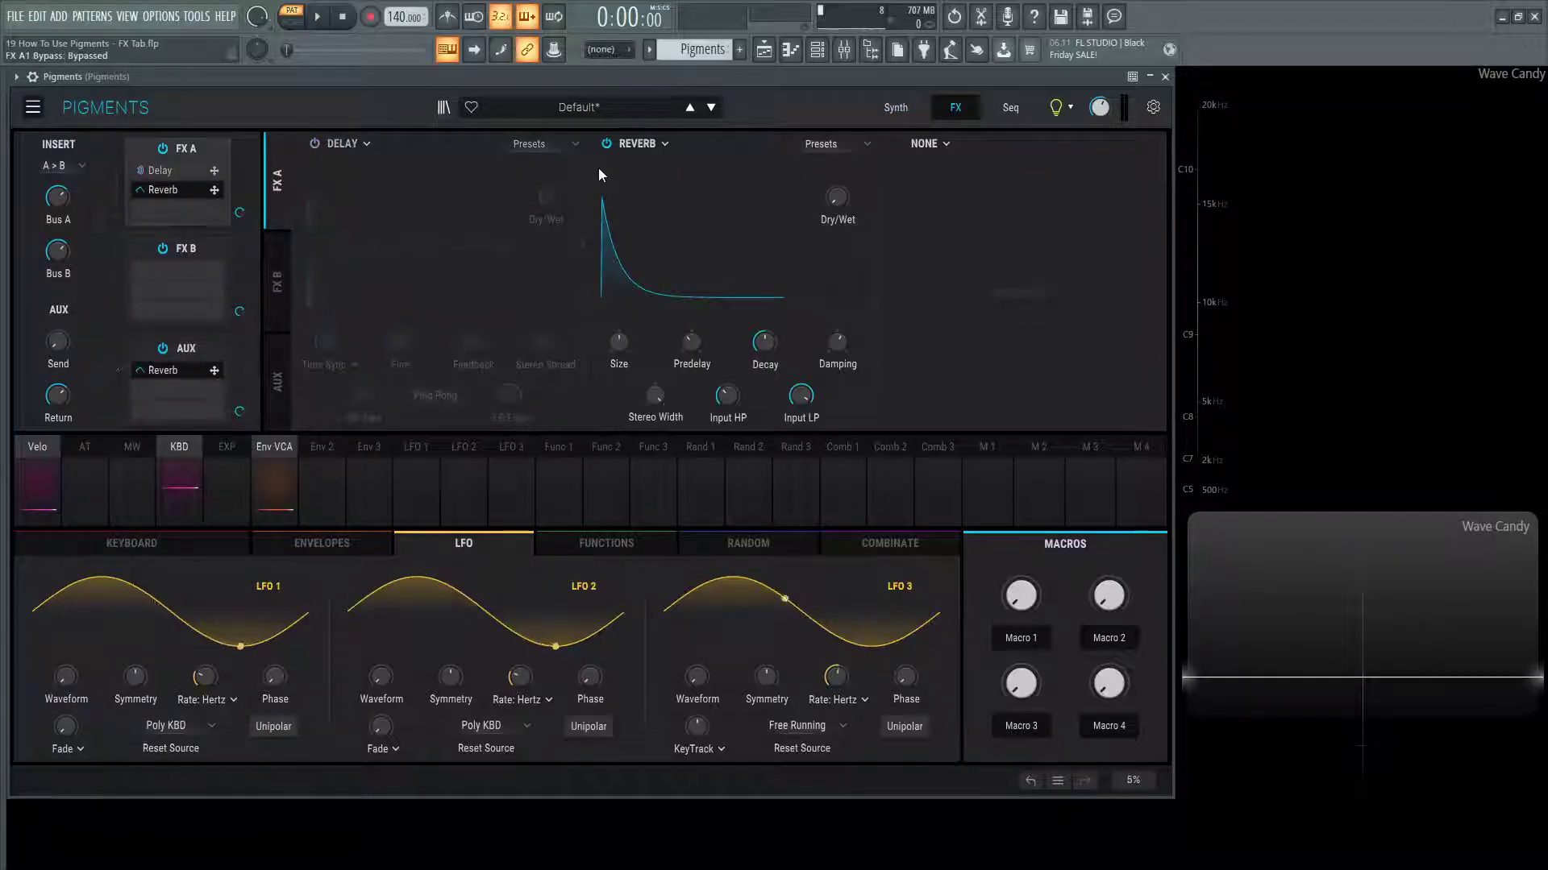
click(606, 143)
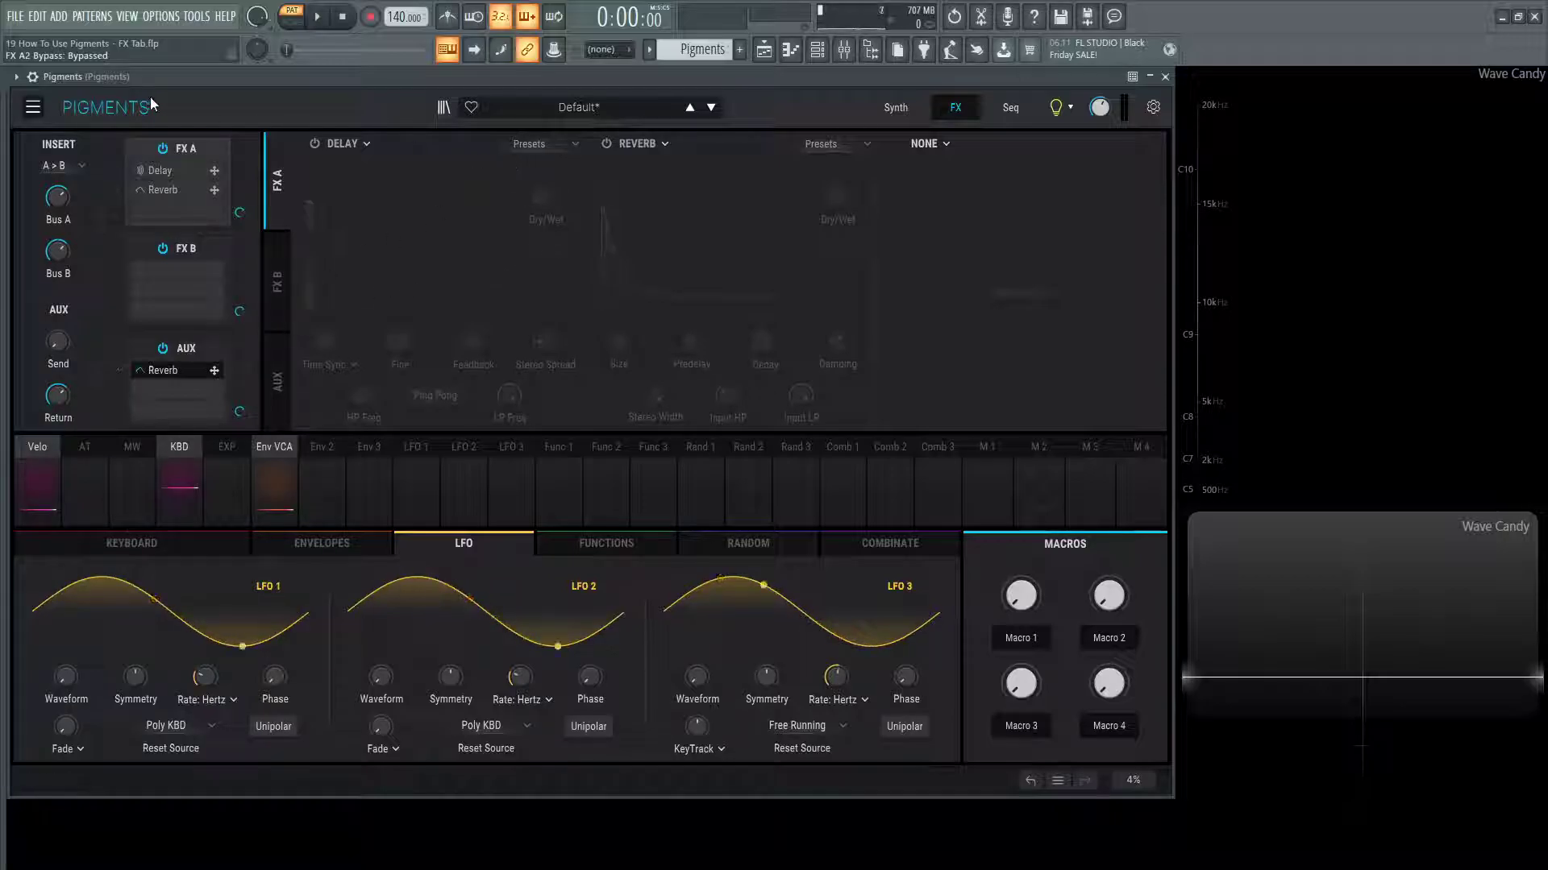
Step: On the Synth page, play test notes while raising Send Level to about -4.40 dB
click(896, 107)
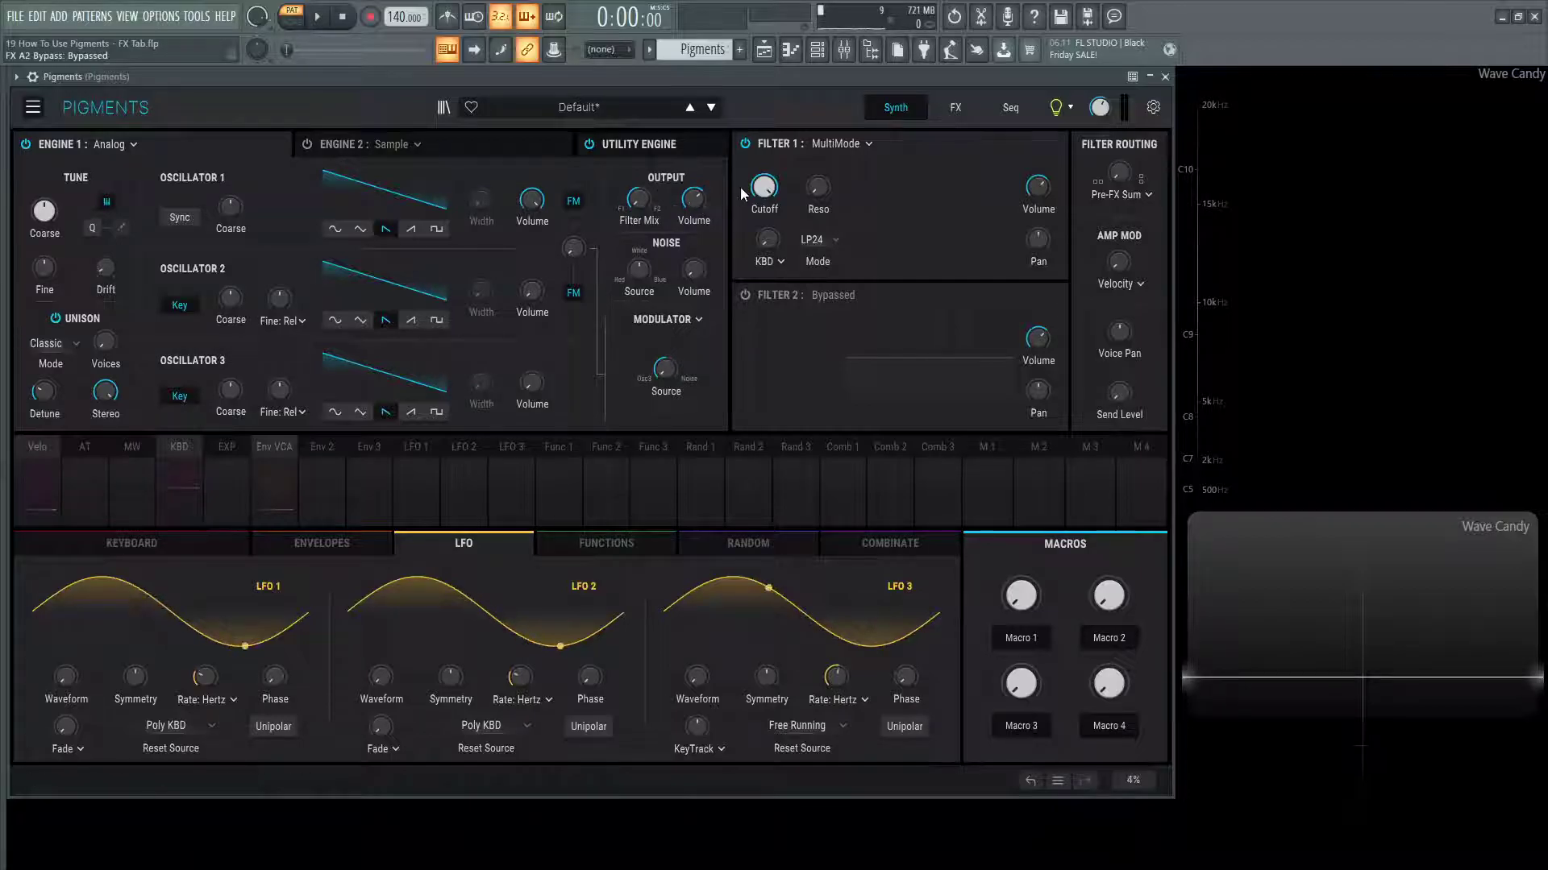
key(n)
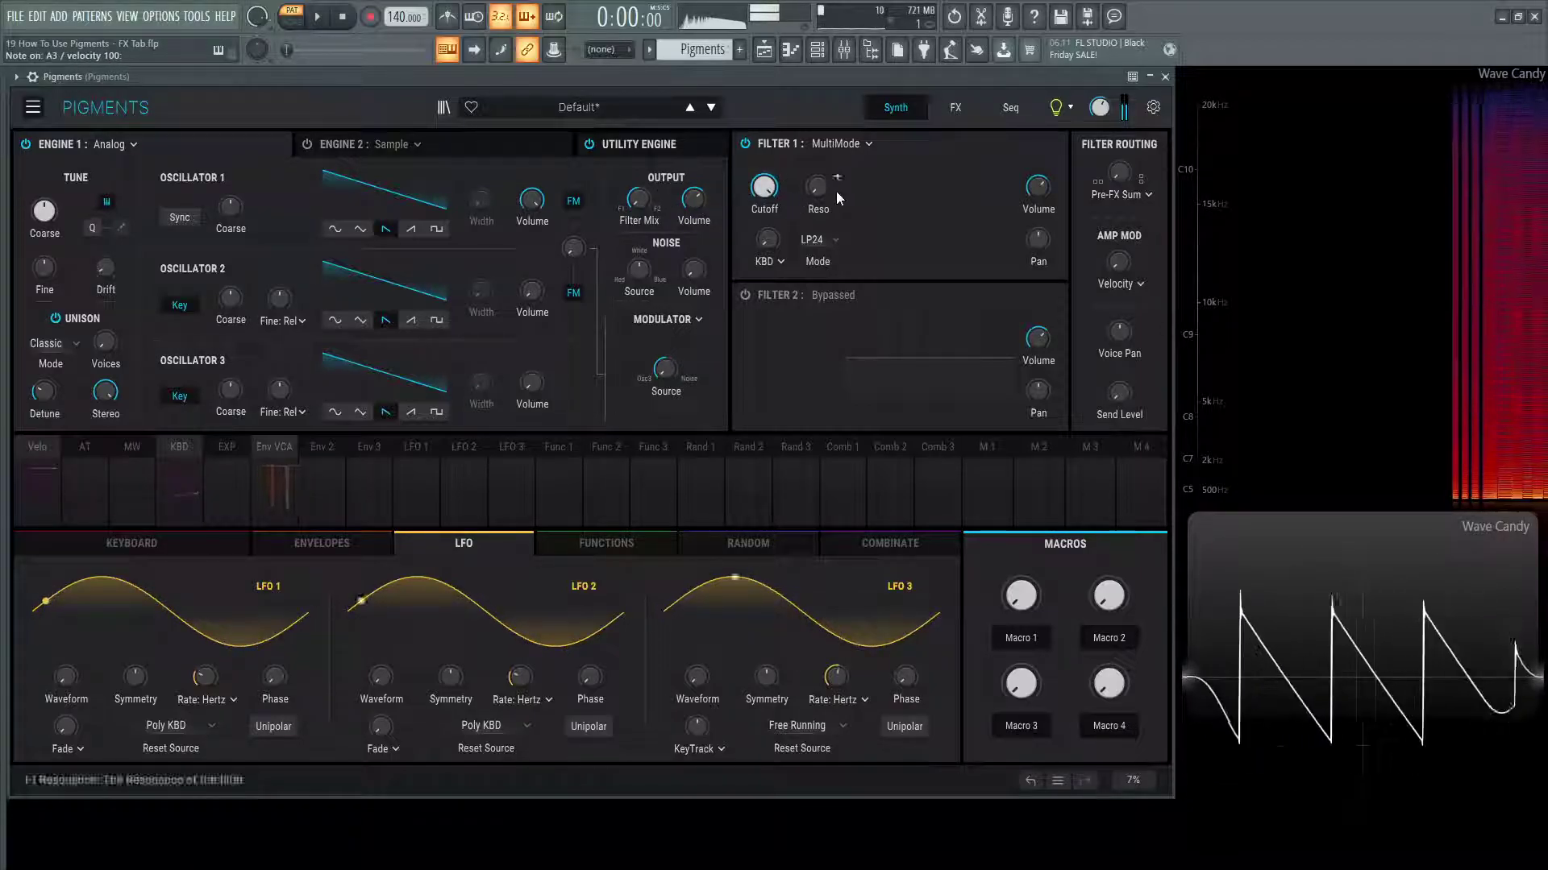
key(c)
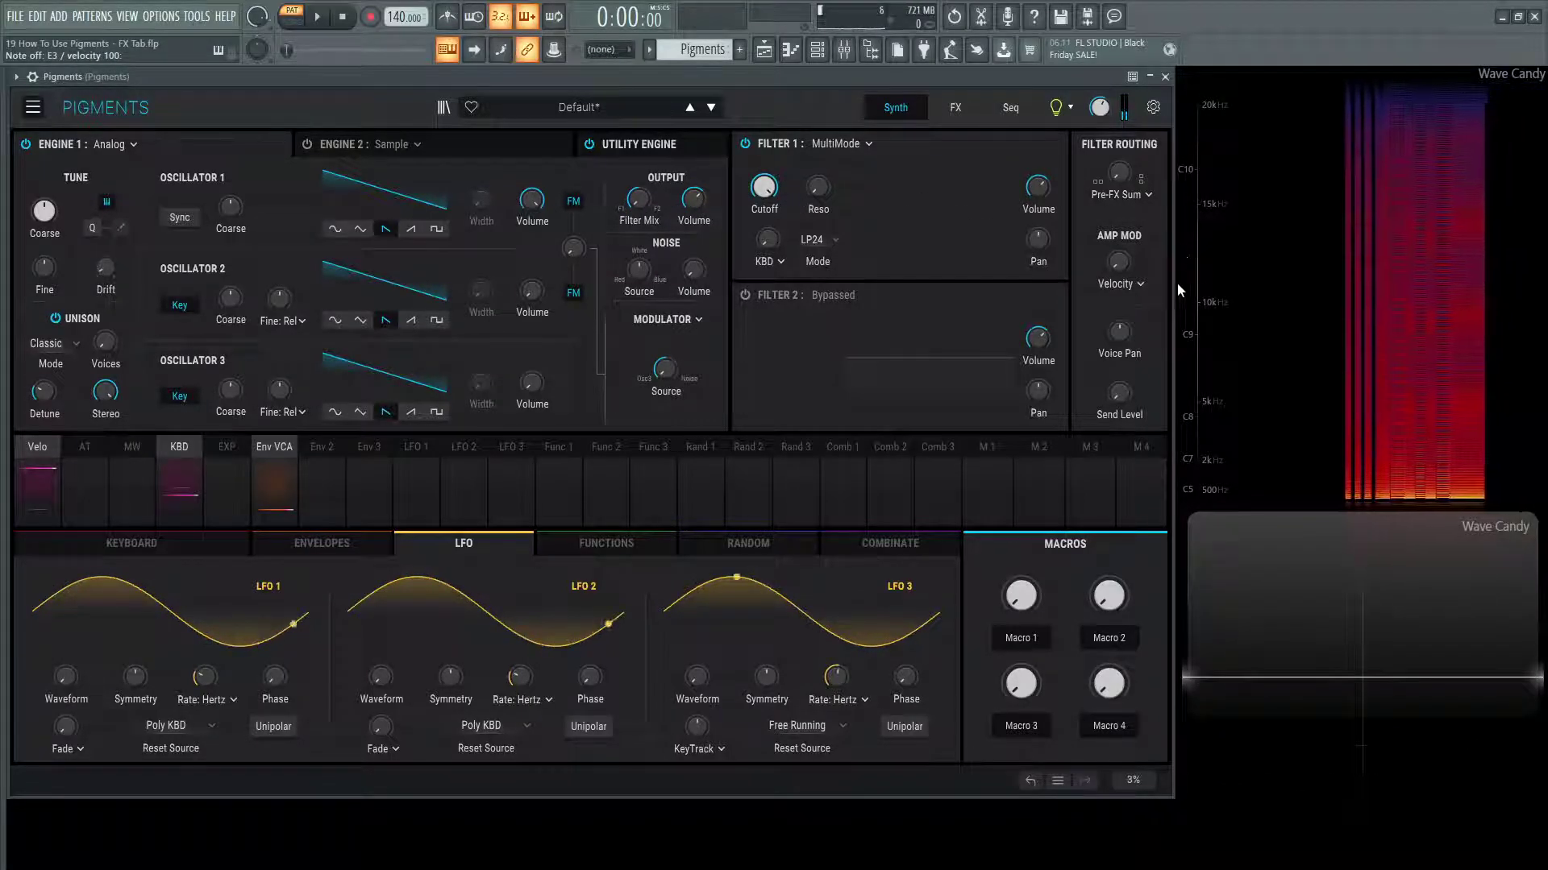
drag(1125, 401, 1121, 390)
key(2)
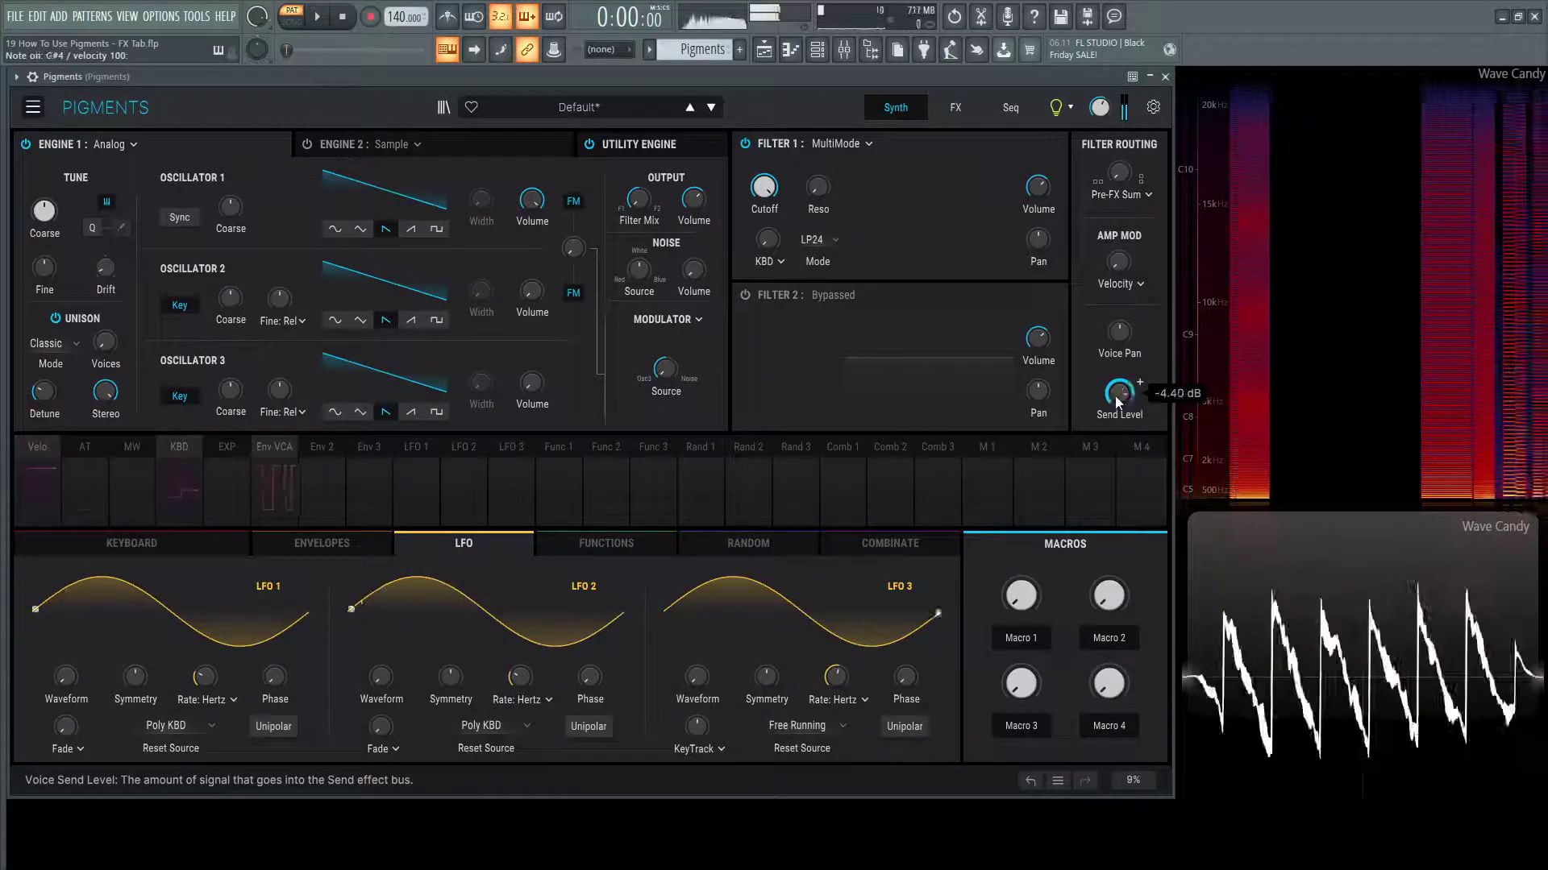
Step: Bring up the AUX bus Reverb on the FX page and play test notes through it
key(e)
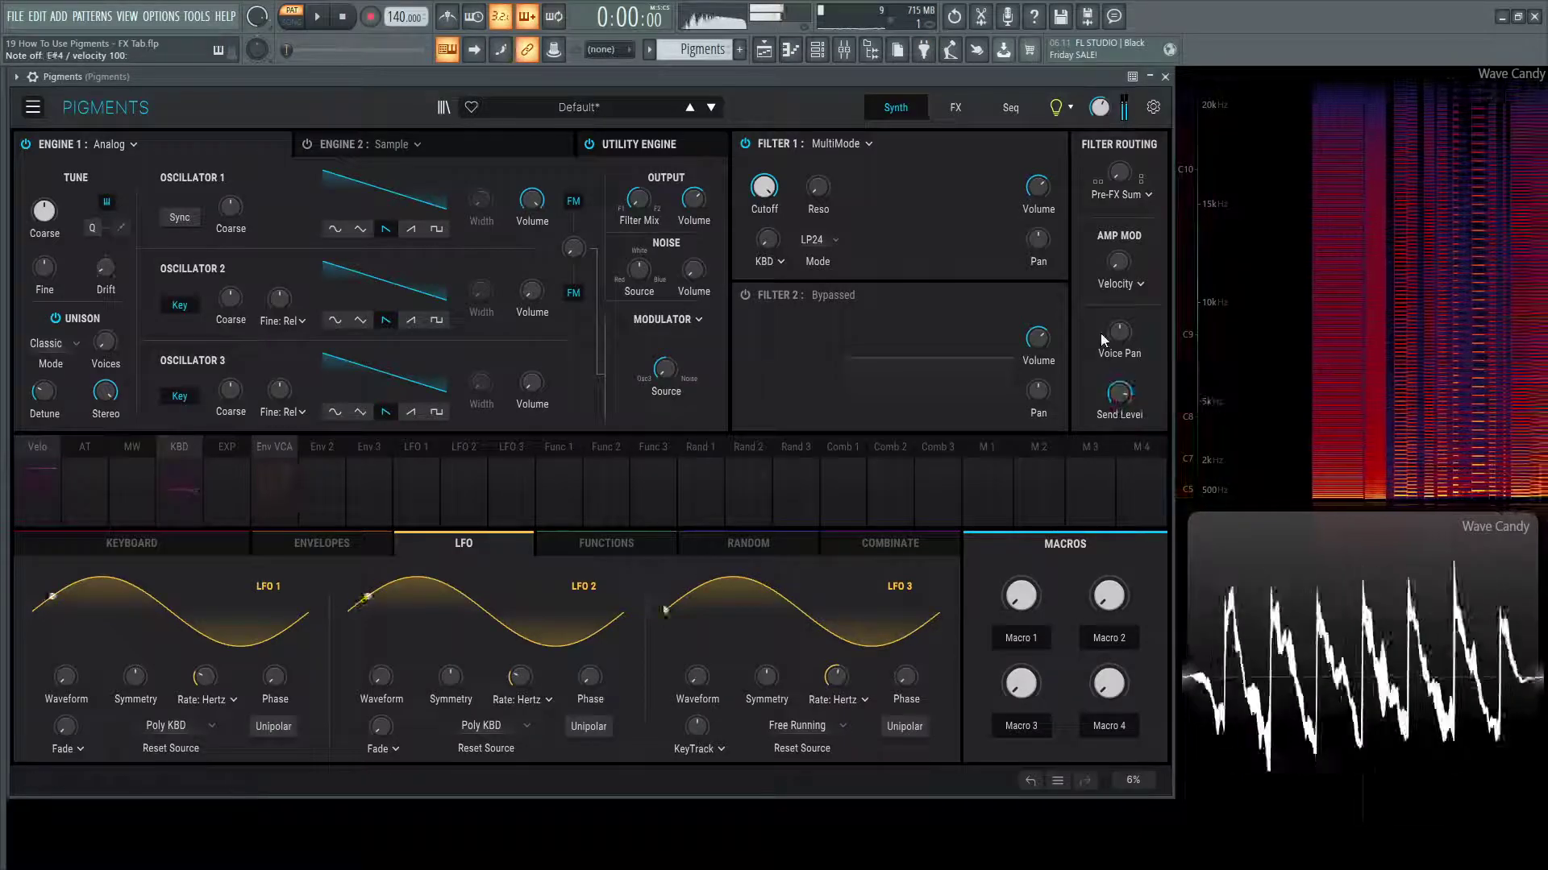
key(y)
click(955, 107)
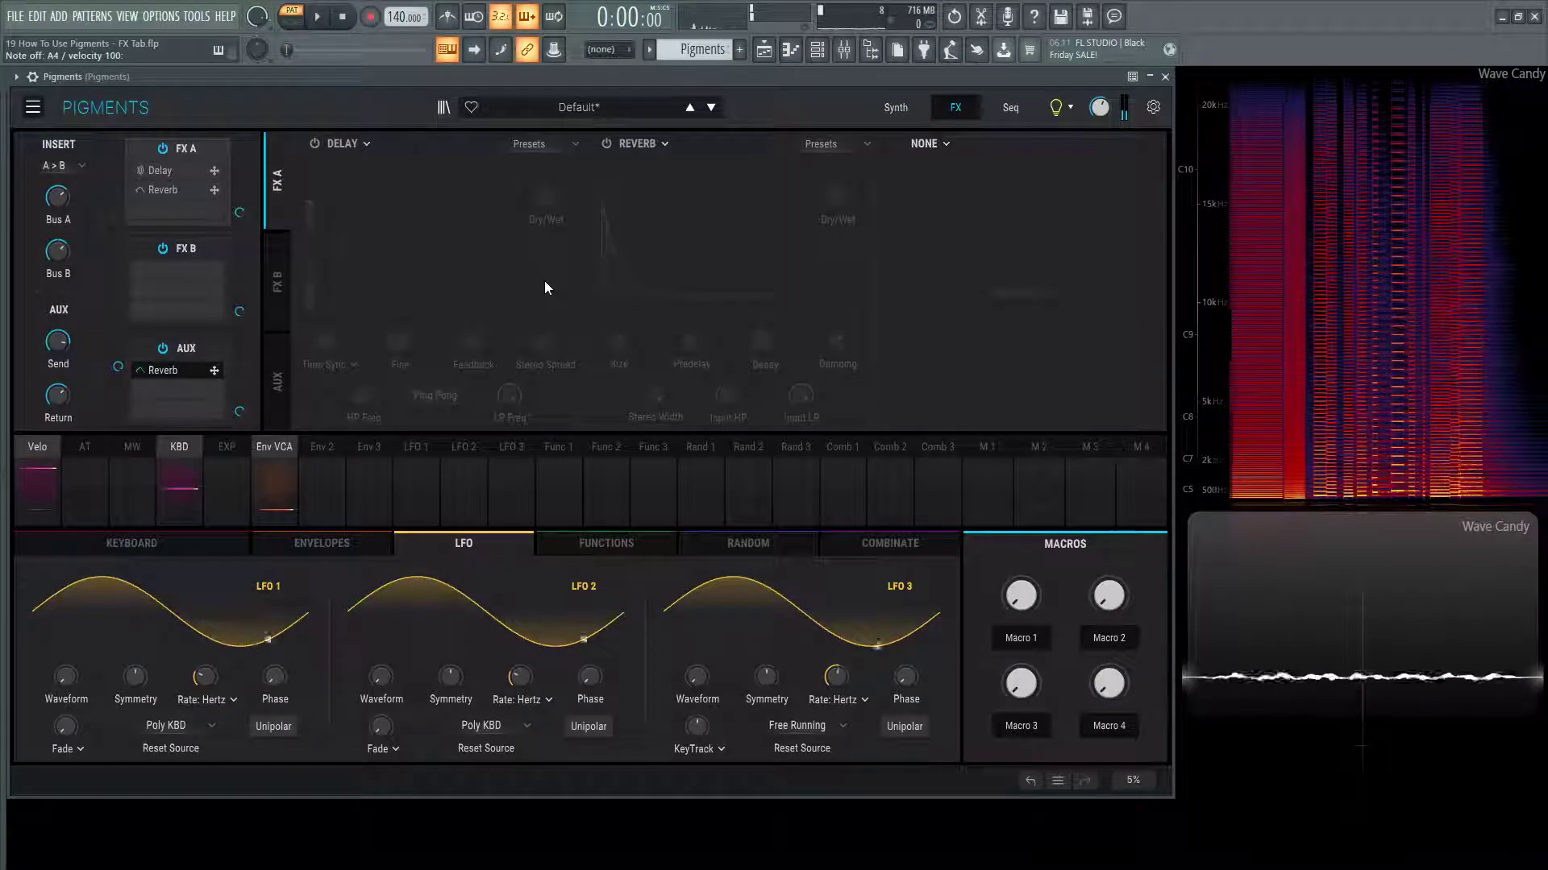
click(277, 379)
key(6)
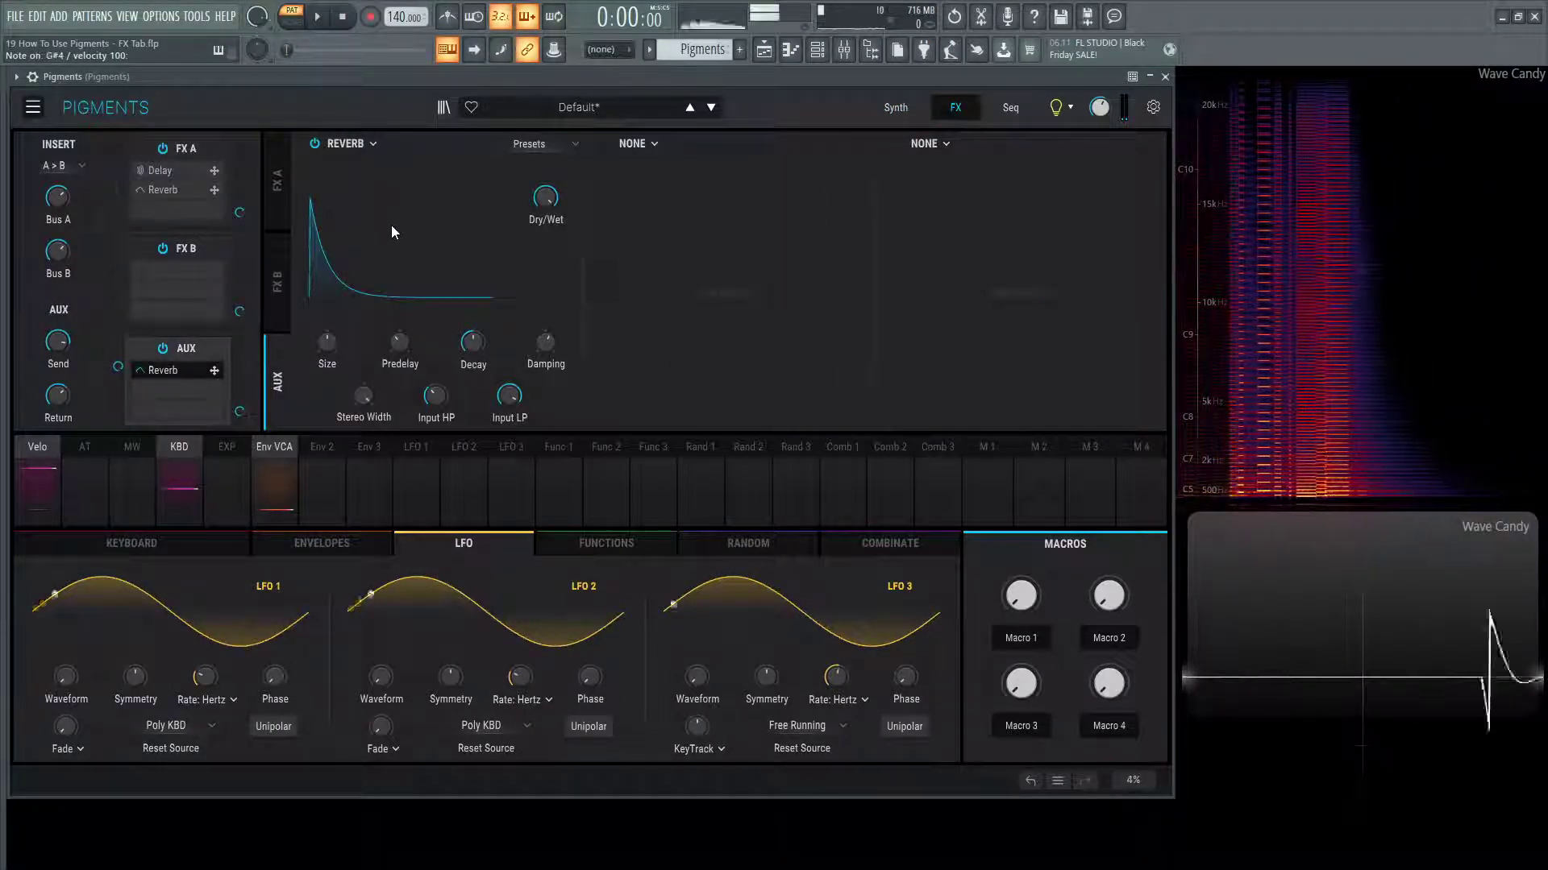
key(5)
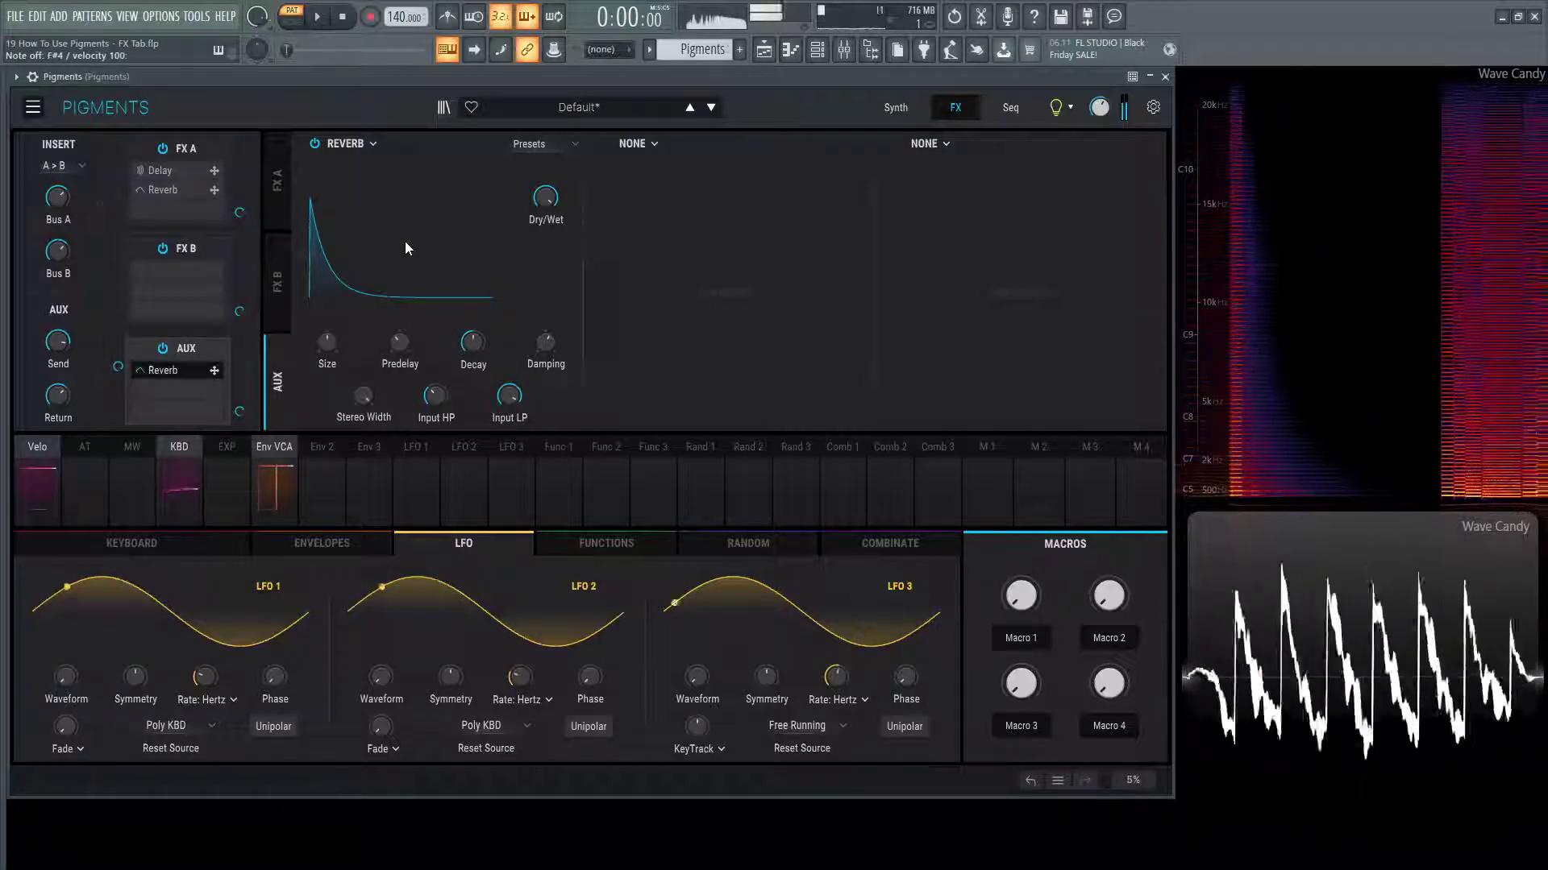
key(y)
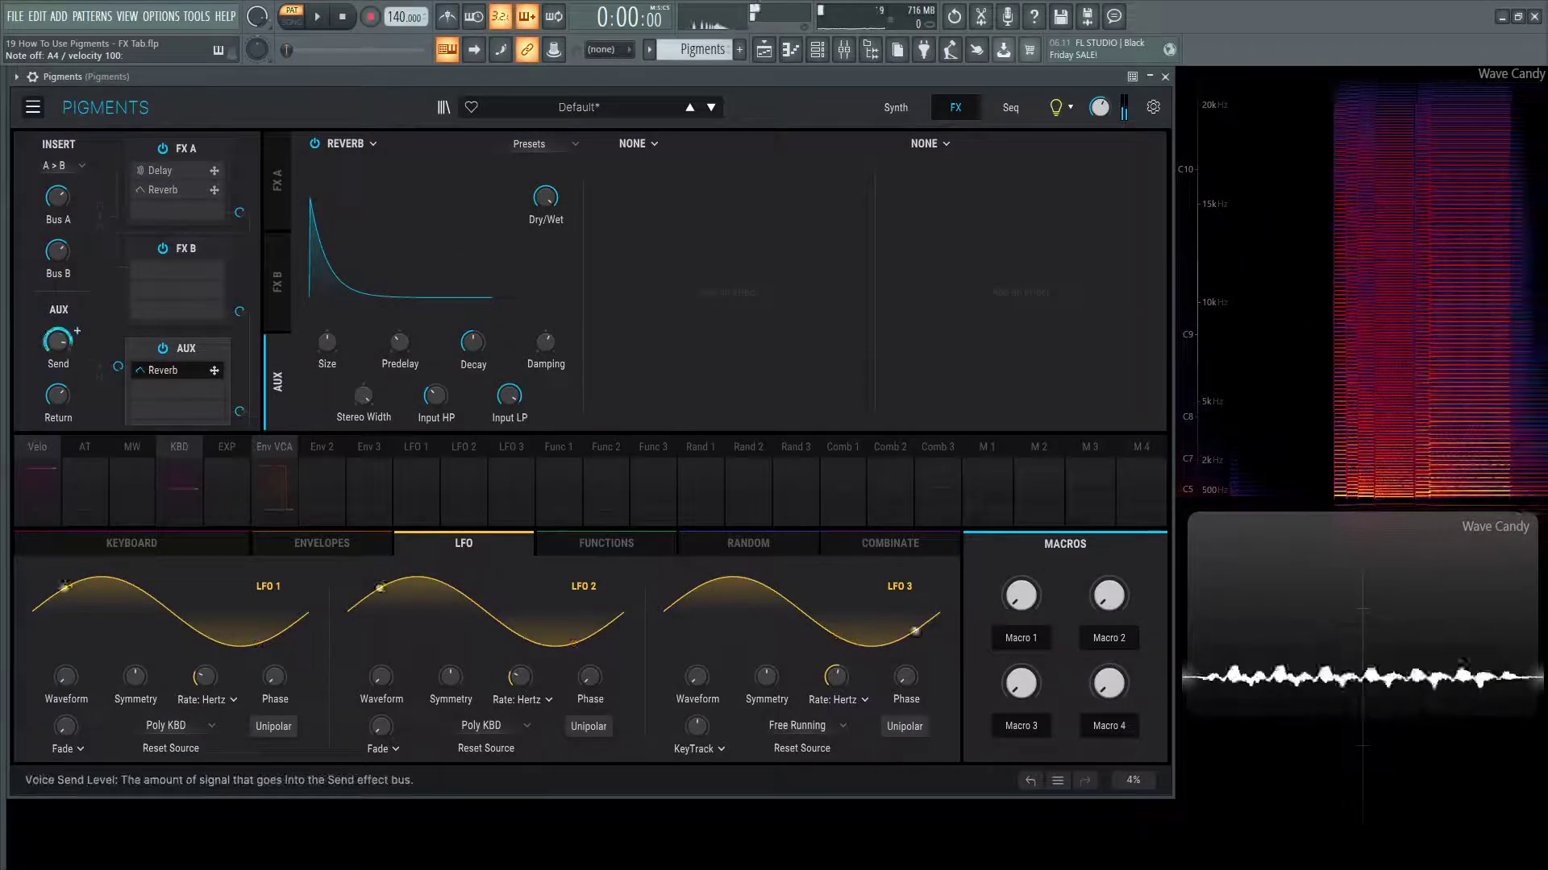
Step: Reset the AUX return to 0 dB and set the send to about -13 dB
drag(57, 341, 57, 428)
key(y)
double_click(54, 395)
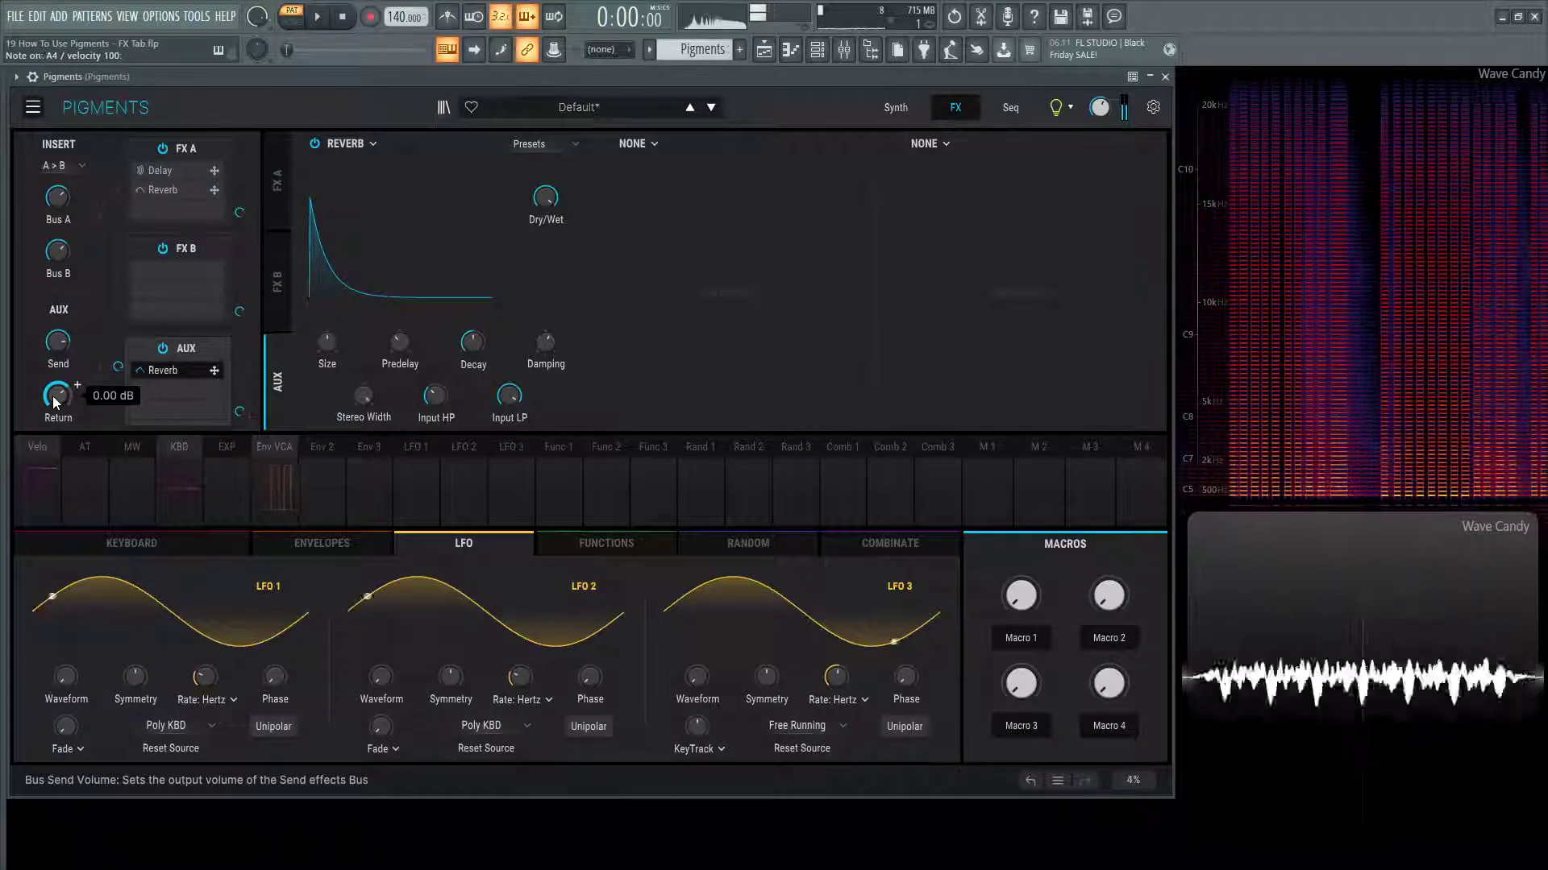
drag(57, 340, 57, 346)
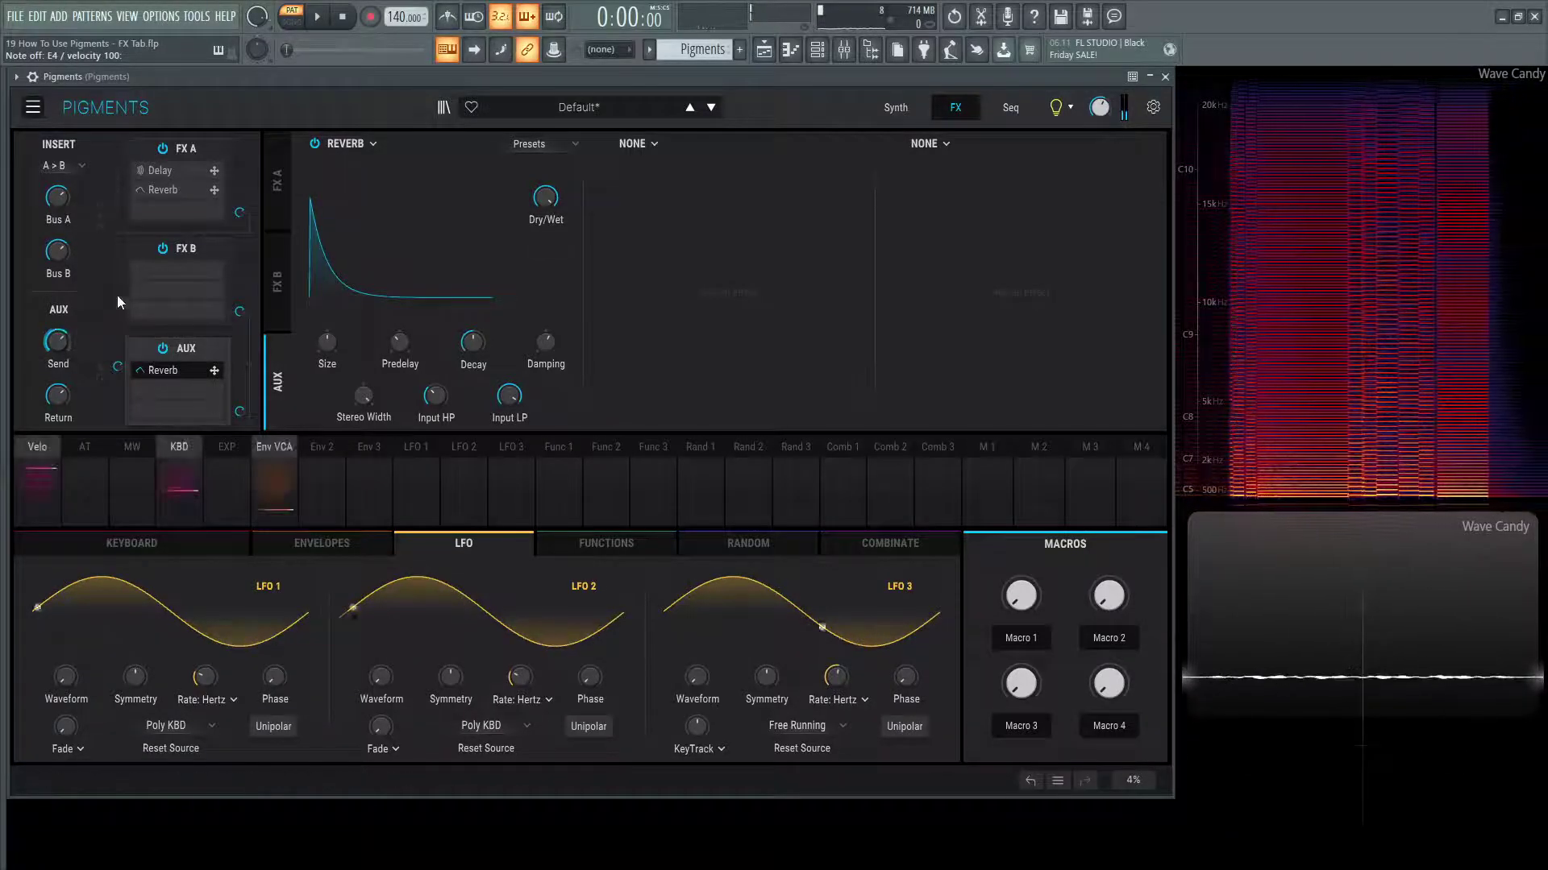
Step: Switch the Delay in the FX A bus back on
click(277, 278)
click(277, 181)
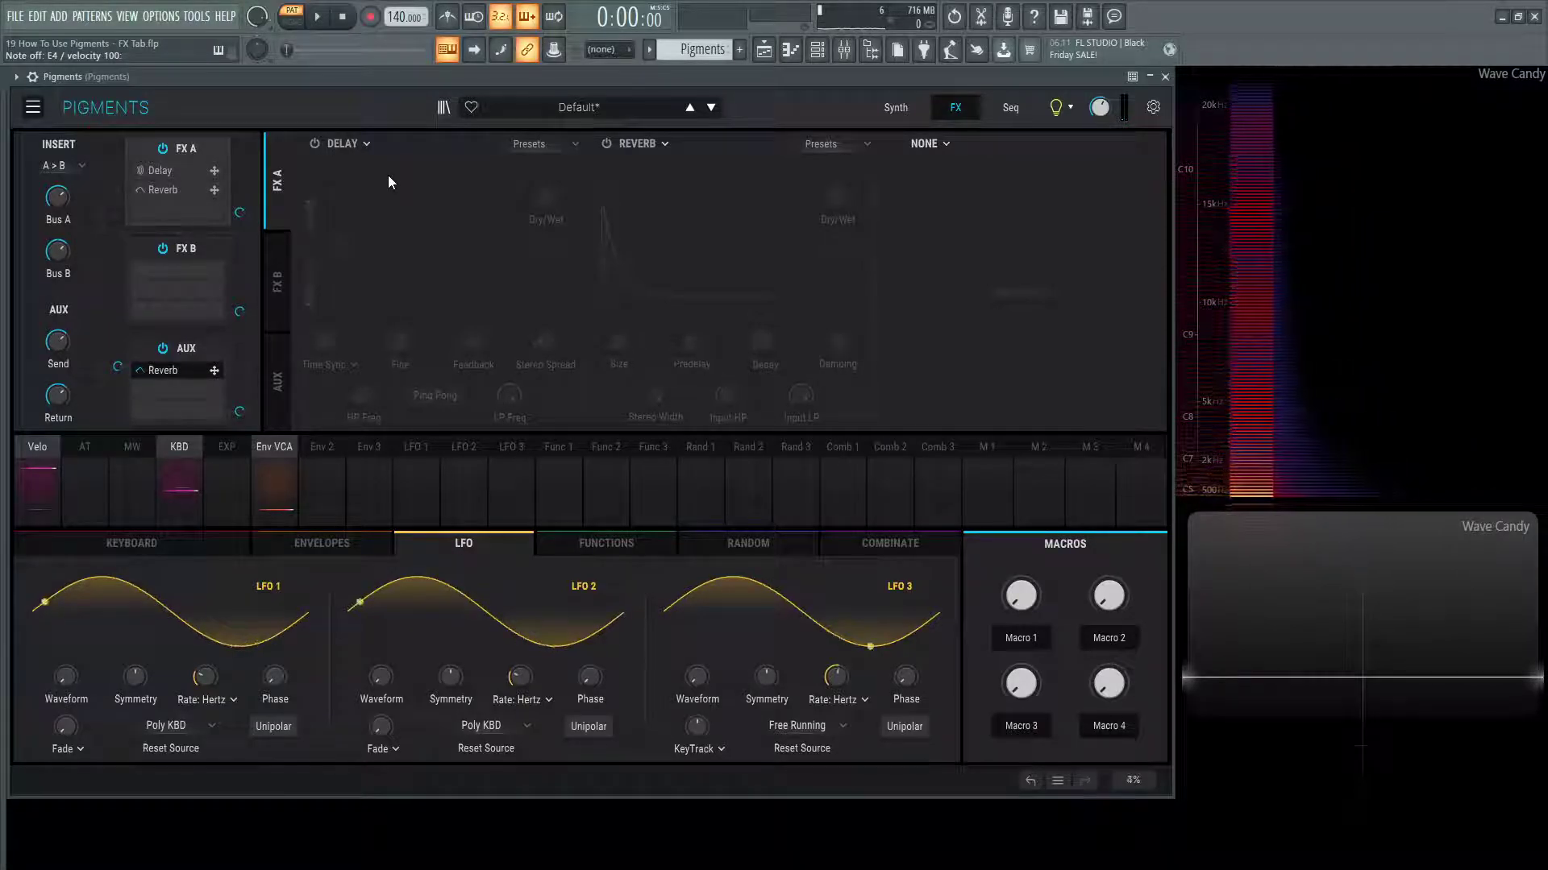
click(315, 143)
Step: Look through the Delay's effect type menu and presets list without changing them
click(345, 144)
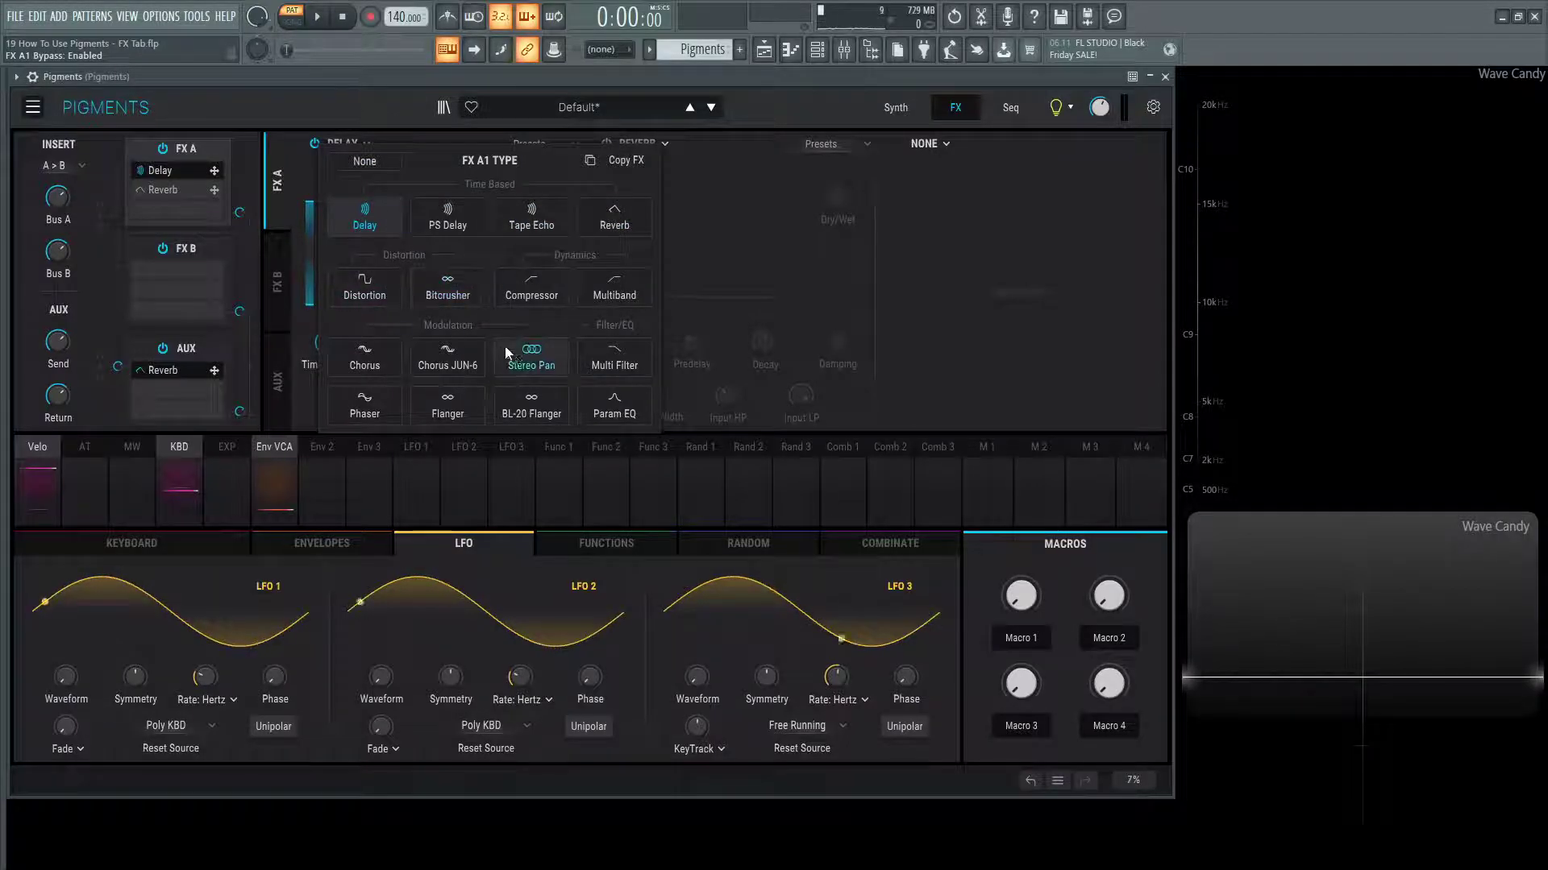
click(741, 183)
click(557, 145)
click(736, 209)
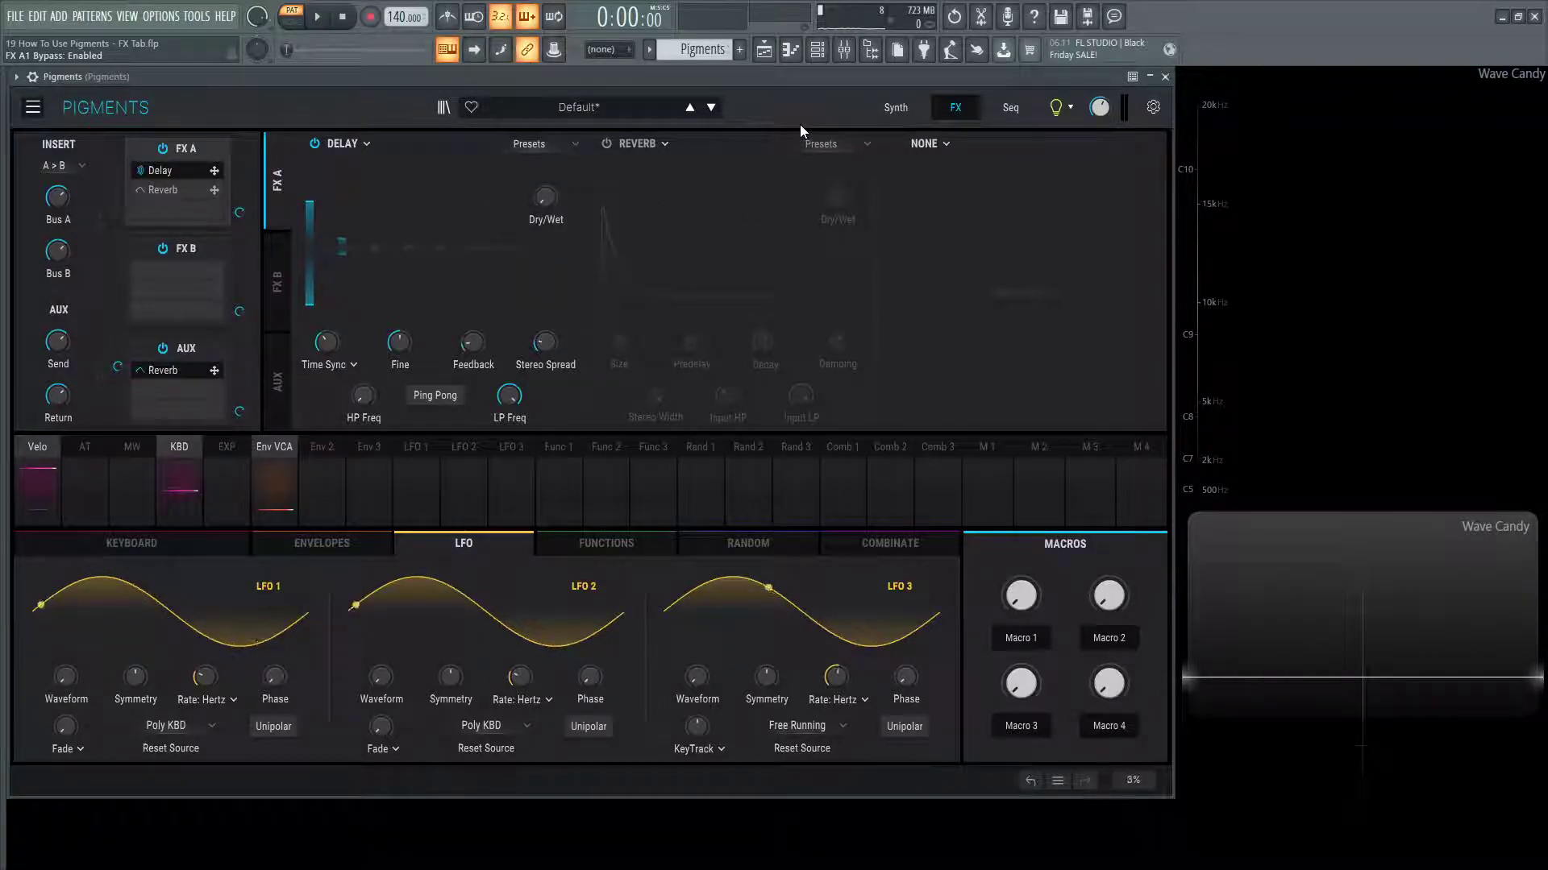
Step: Start a new default preset, set FX A's Reverb slot to None, and list the Delay's Copy FX destinations
click(33, 107)
click(68, 145)
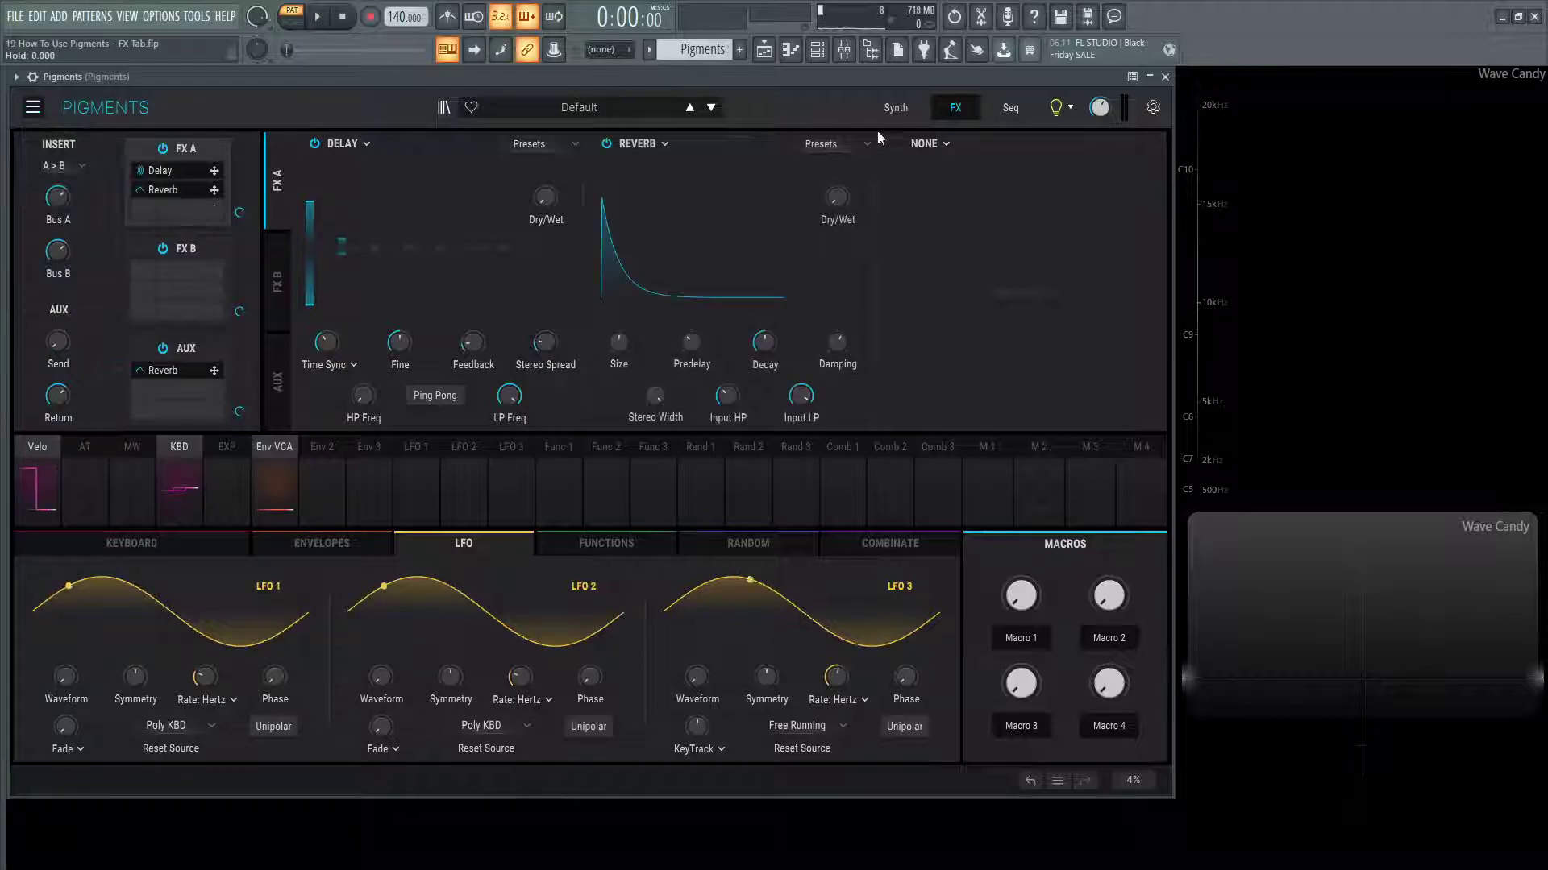
click(663, 145)
click(674, 161)
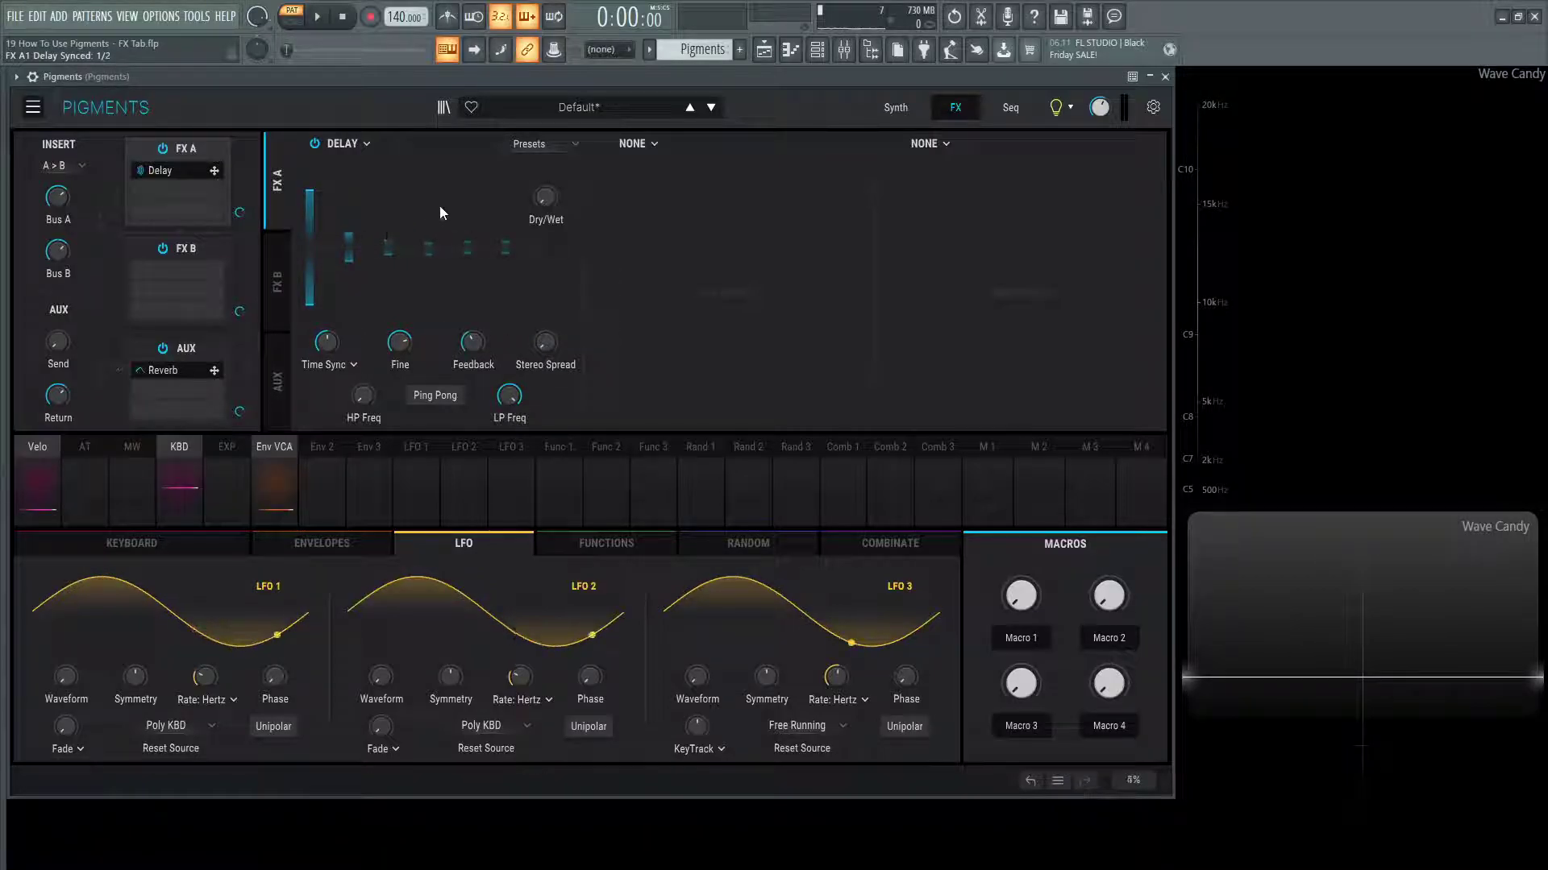
click(364, 144)
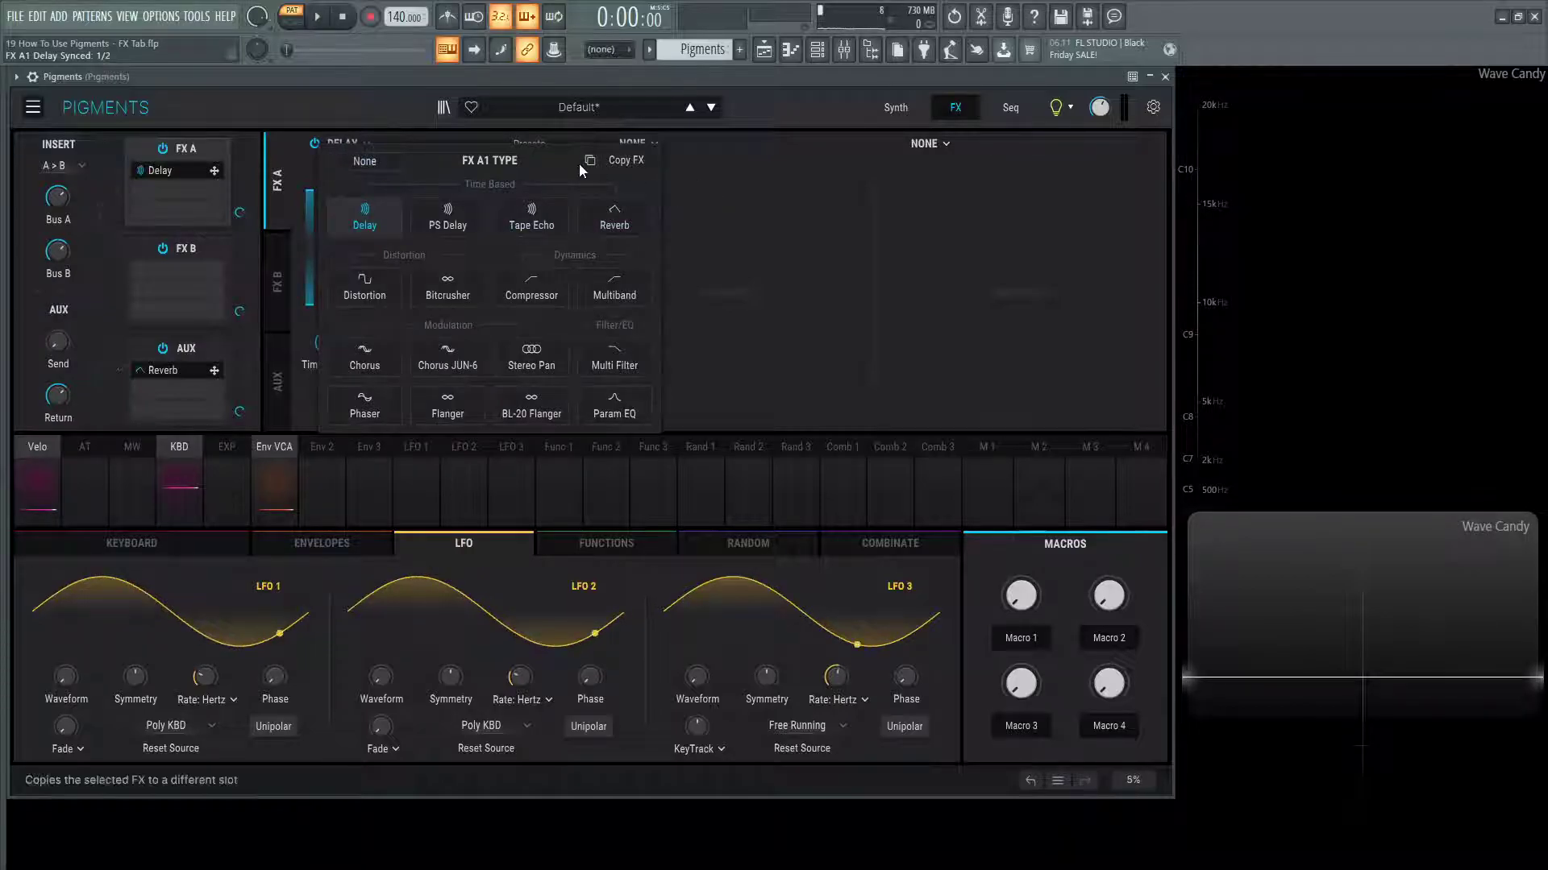
click(611, 162)
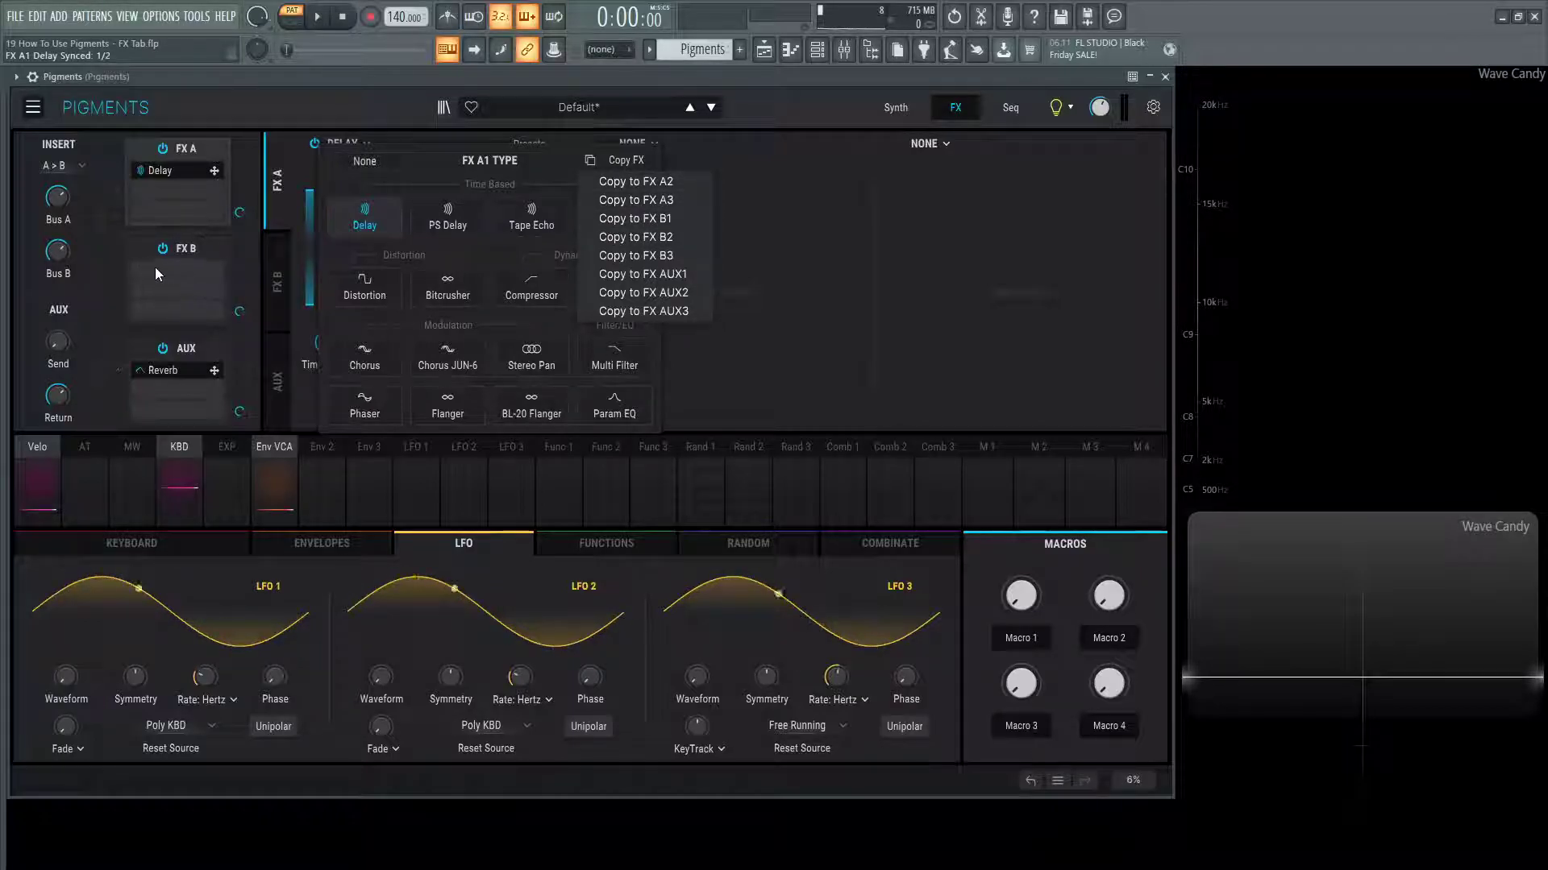
Step: Copy the Delay to FX B slot 1, confirm it on FX B, then return to FX A
click(632, 220)
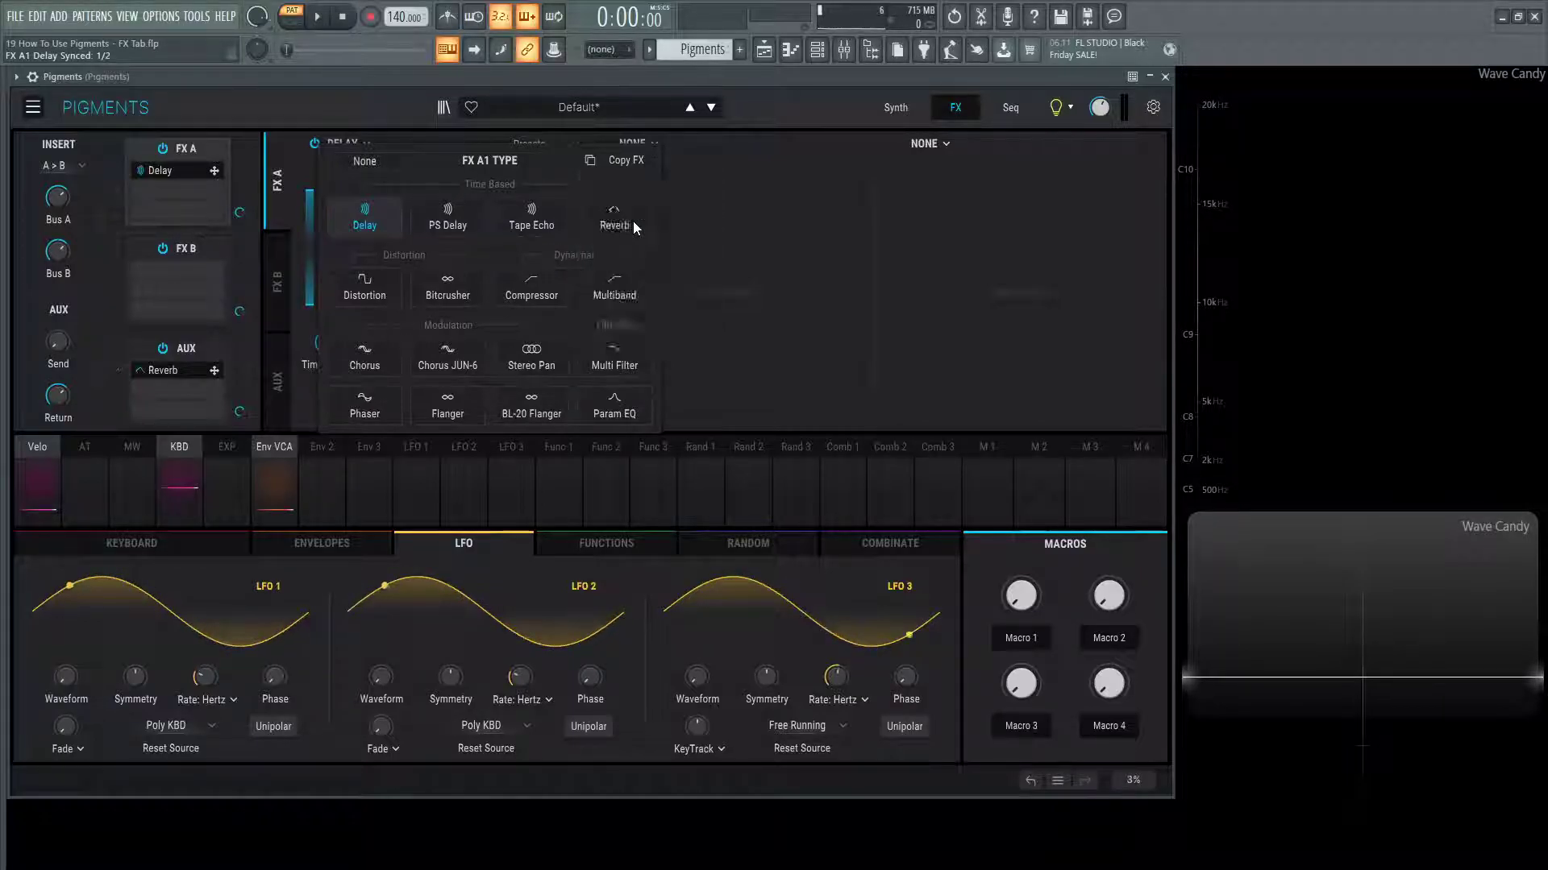
click(273, 280)
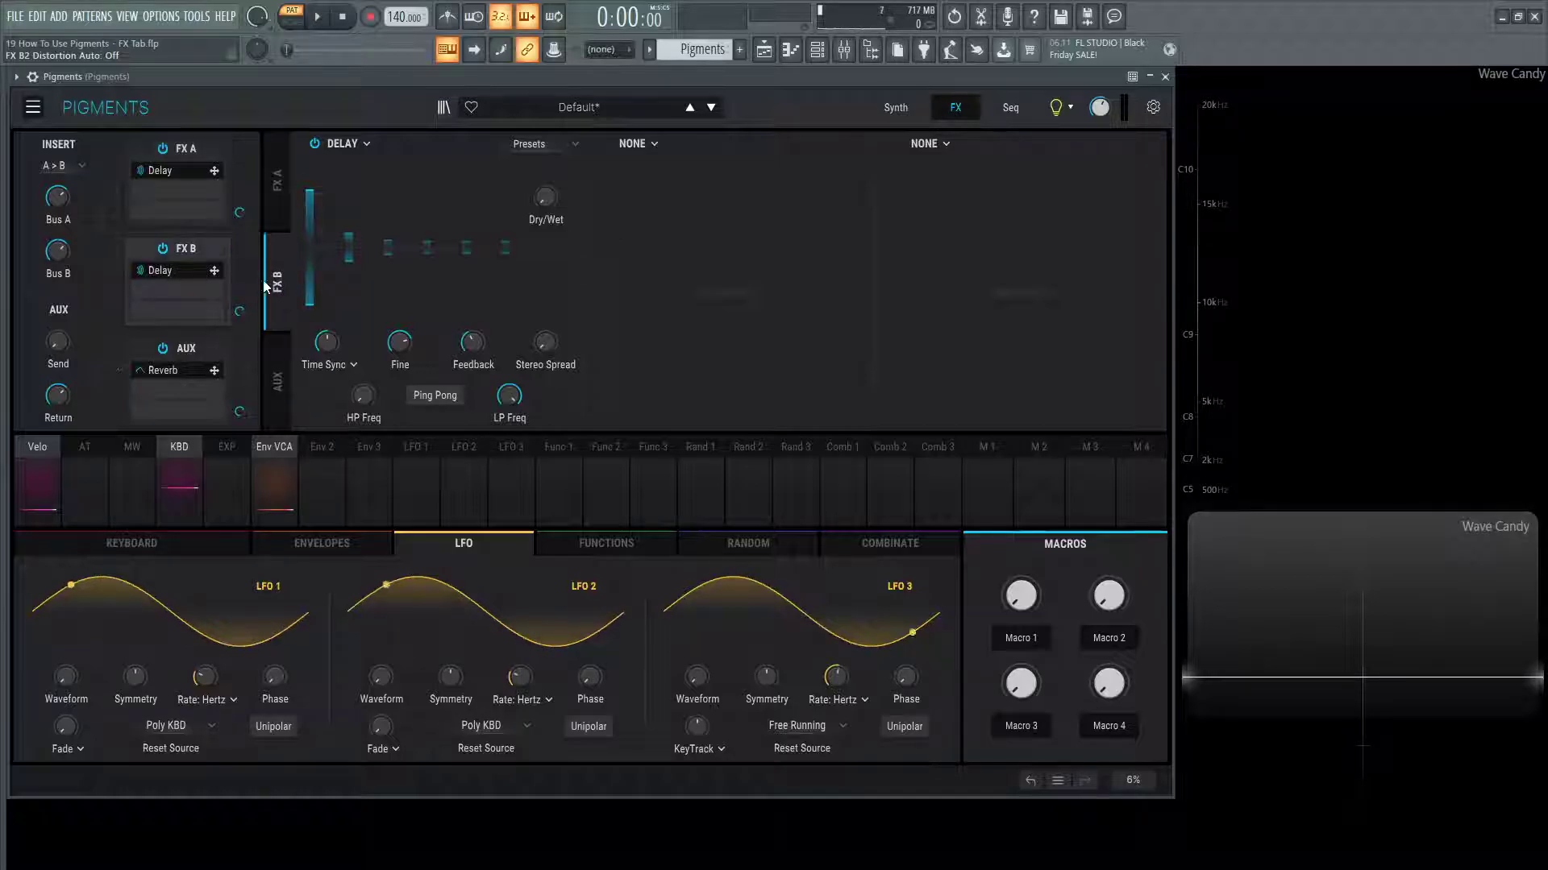
click(275, 190)
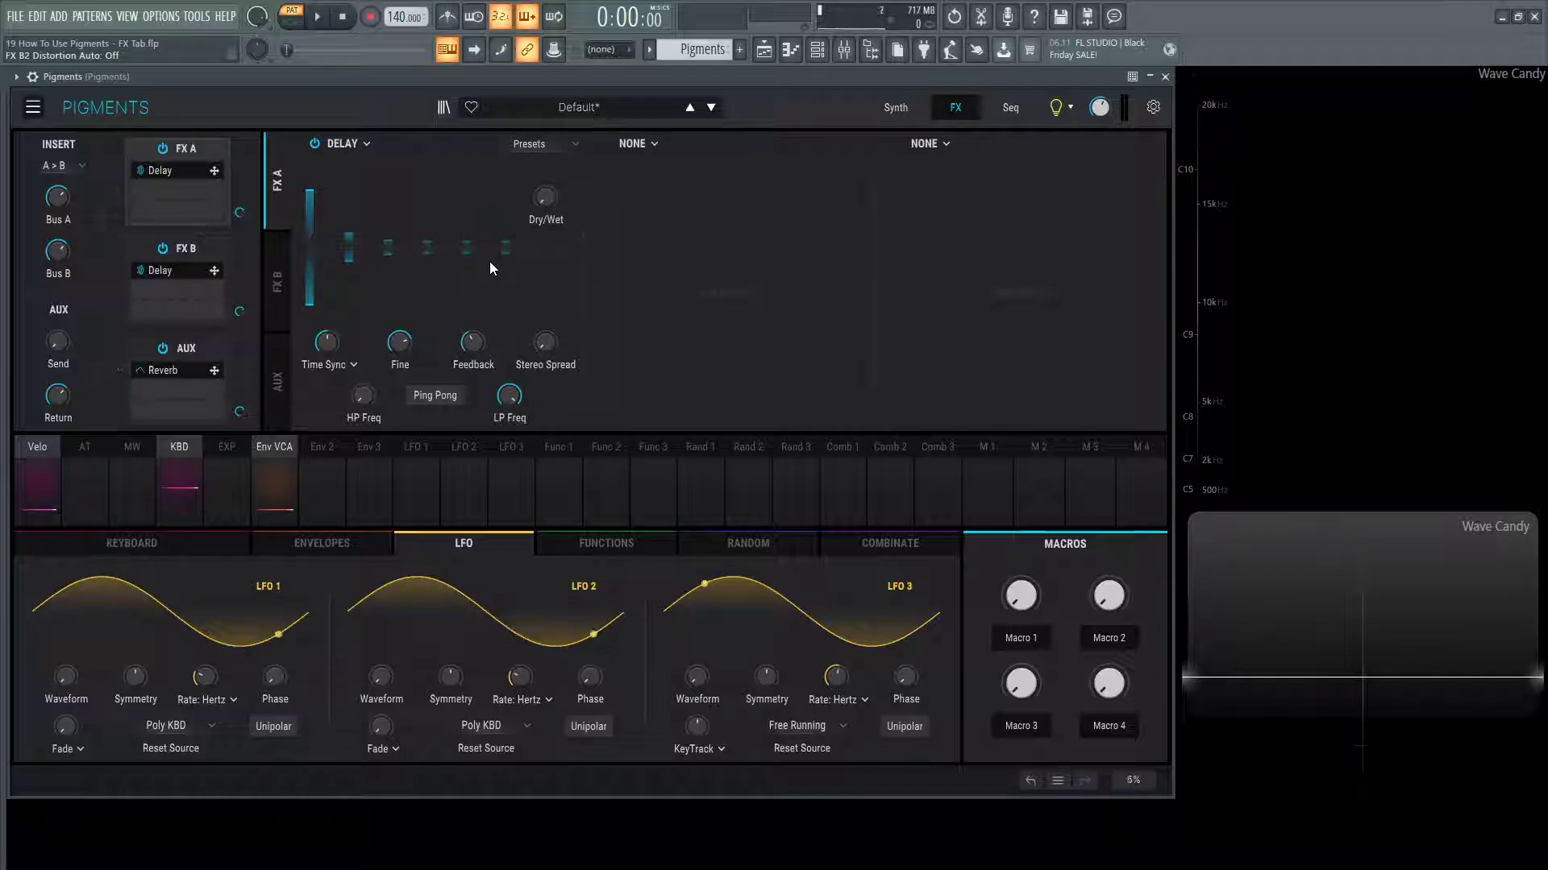
click(545, 147)
click(532, 315)
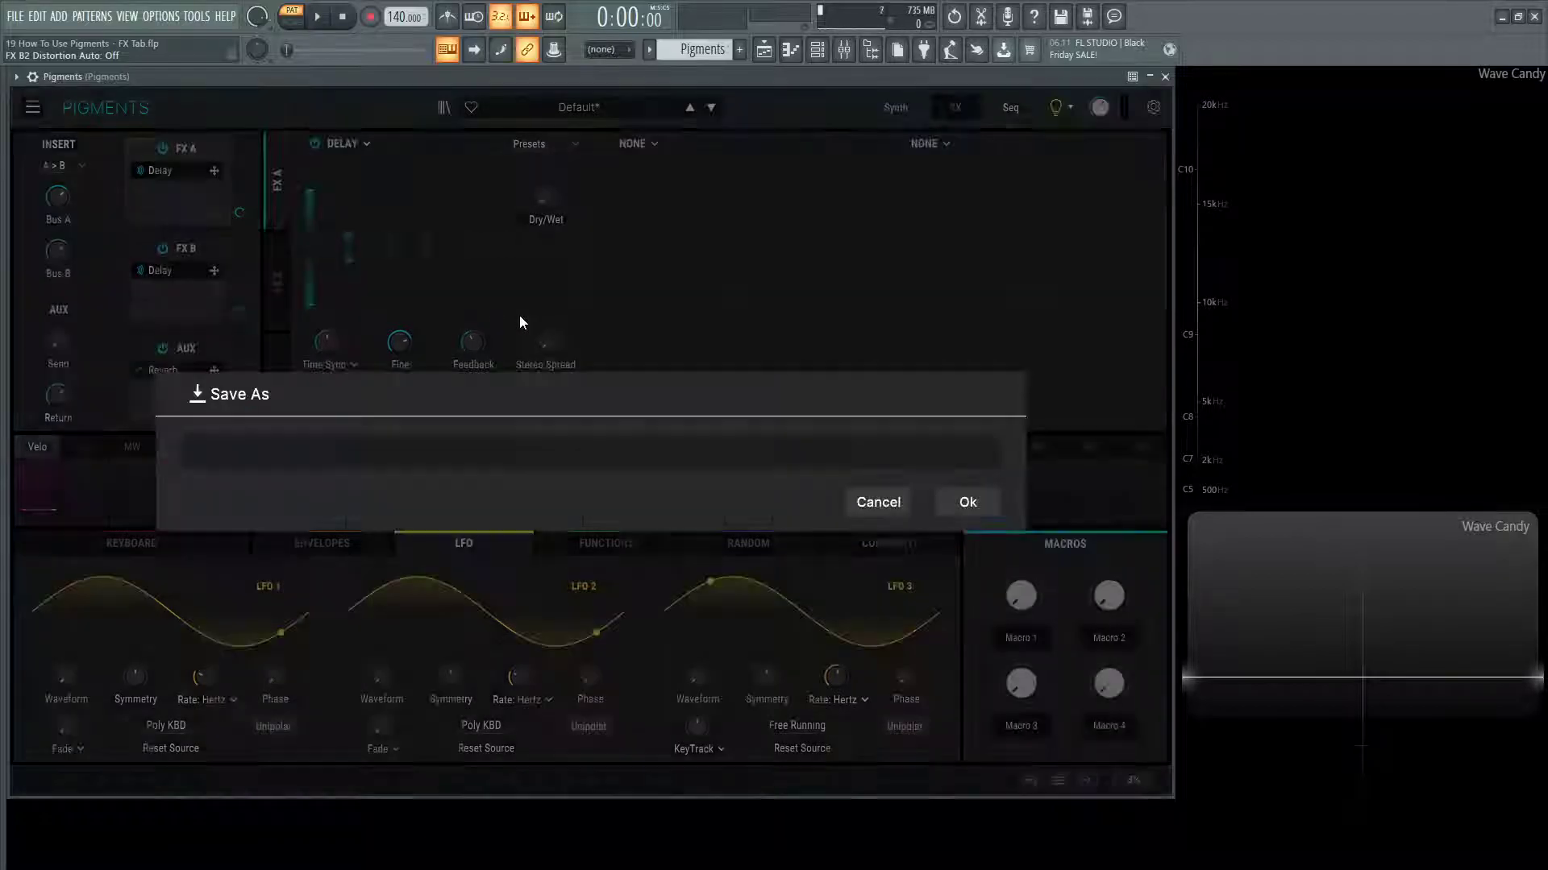
click(868, 505)
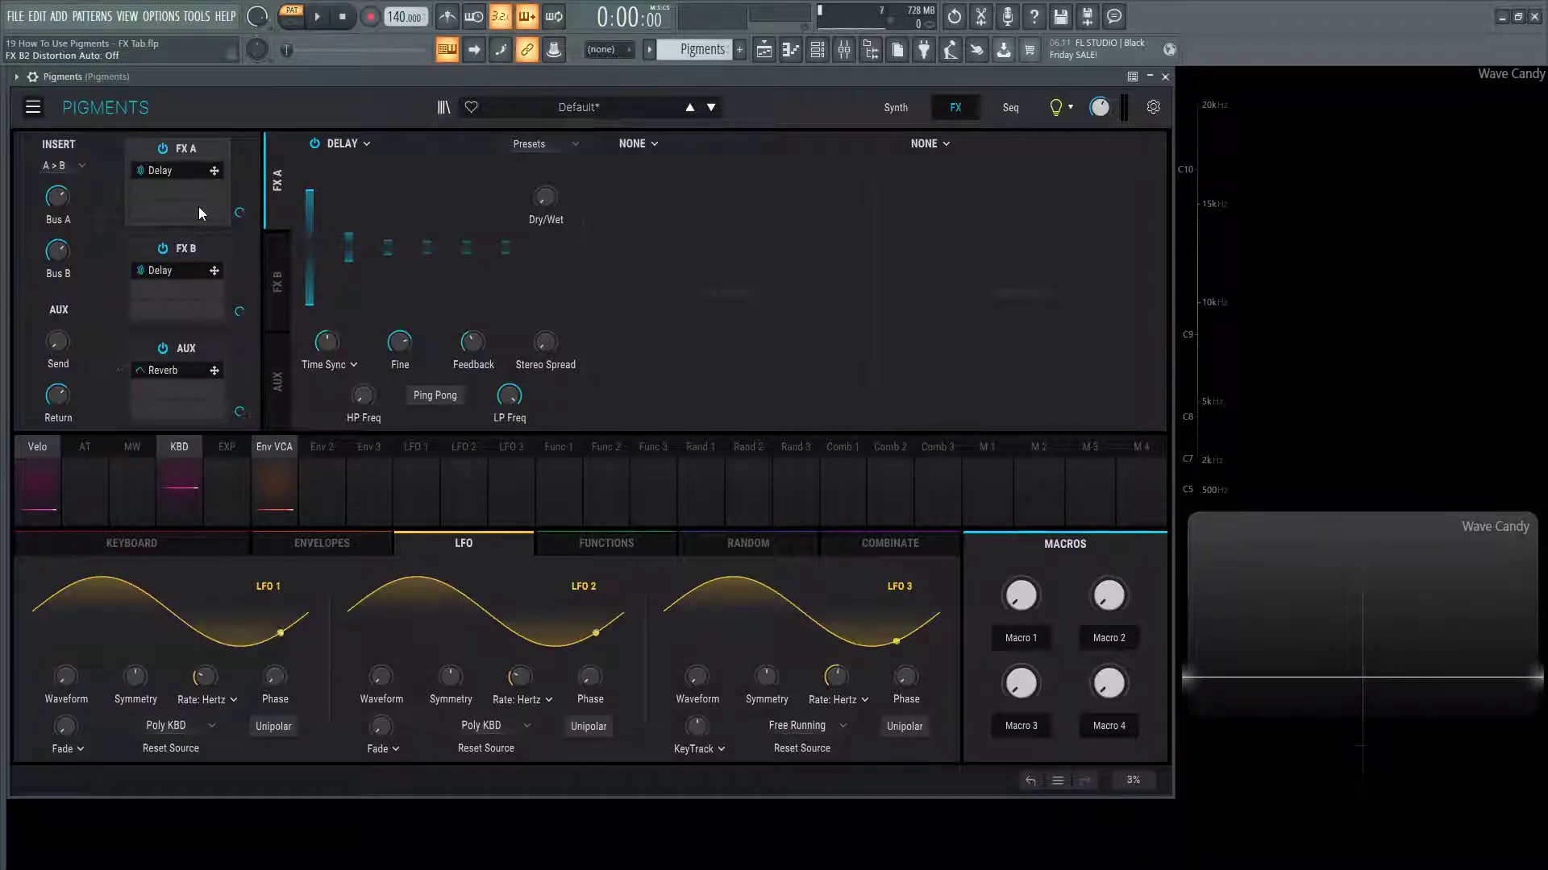
mouse_move(169, 171)
mouse_down()
mouse_move(176, 213)
mouse_move(172, 175)
mouse_up()
mouse_move(175, 196)
mouse_down()
mouse_move(175, 392)
mouse_move(184, 180)
mouse_up()
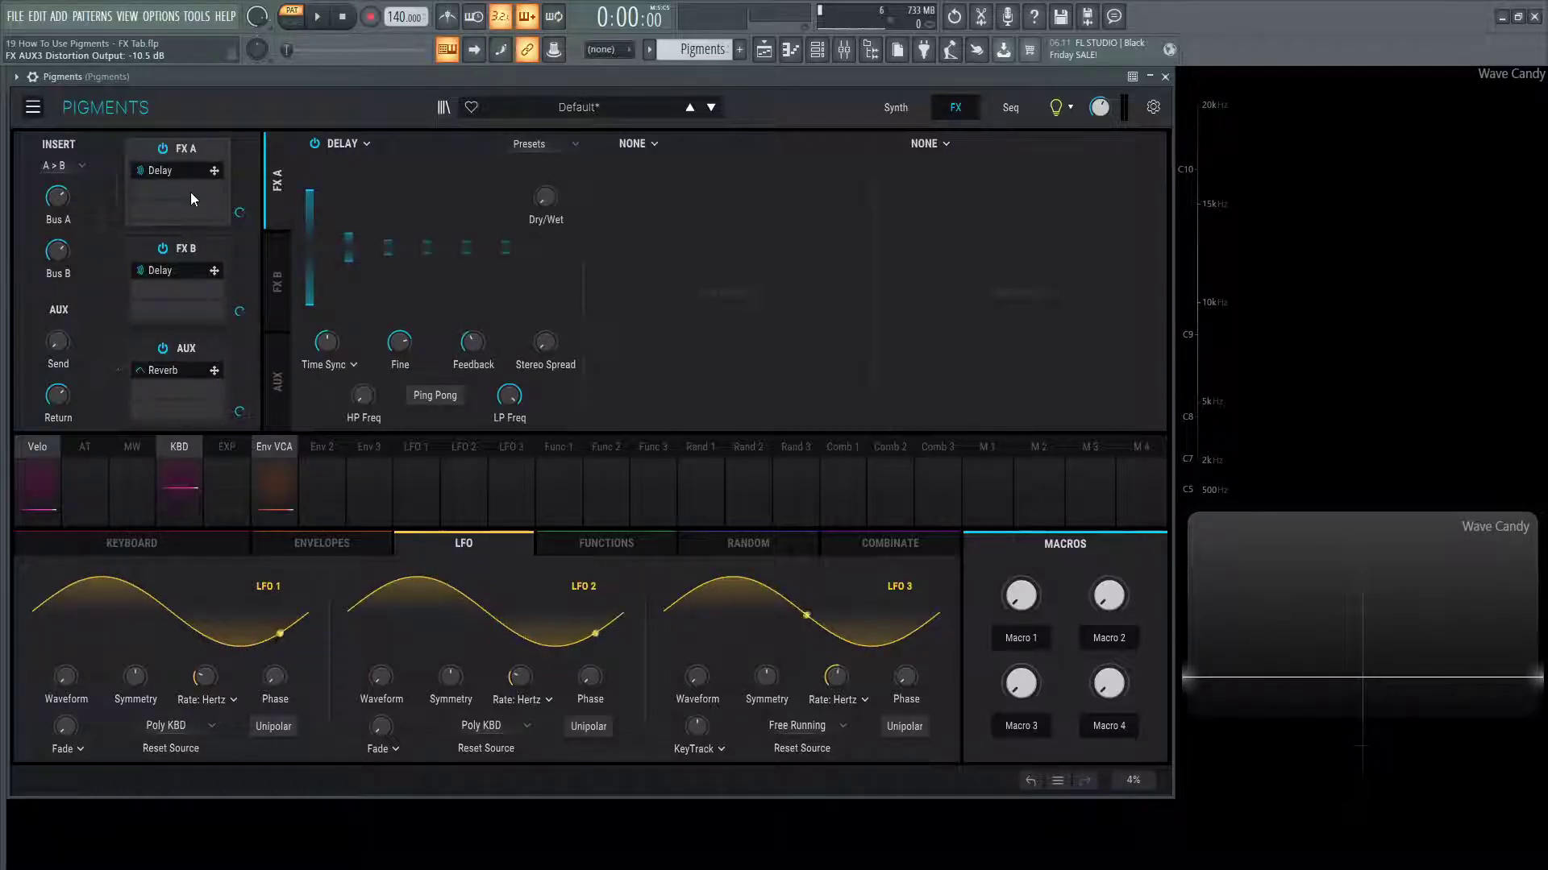